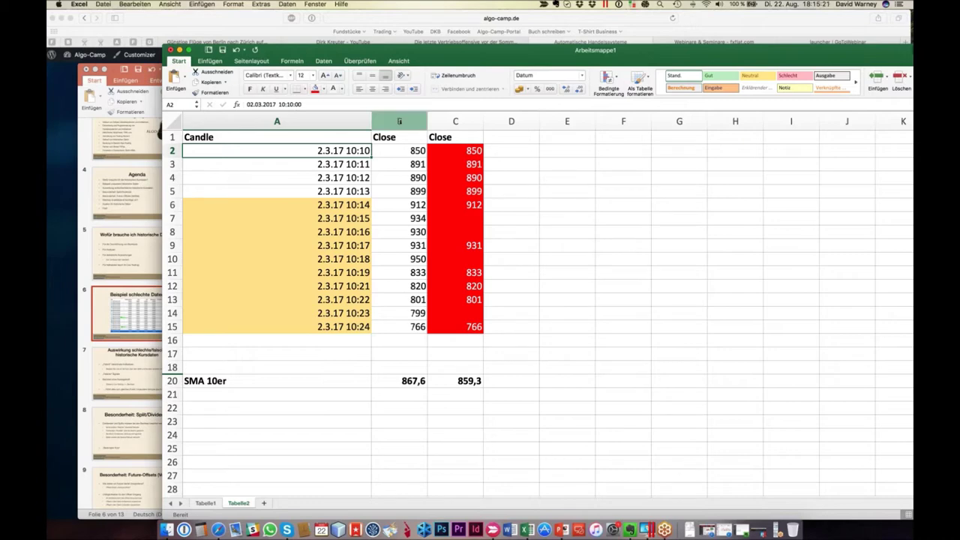
Examine the complete Close prices in column B, checking individual candles from B2 down to B5
click(399, 121)
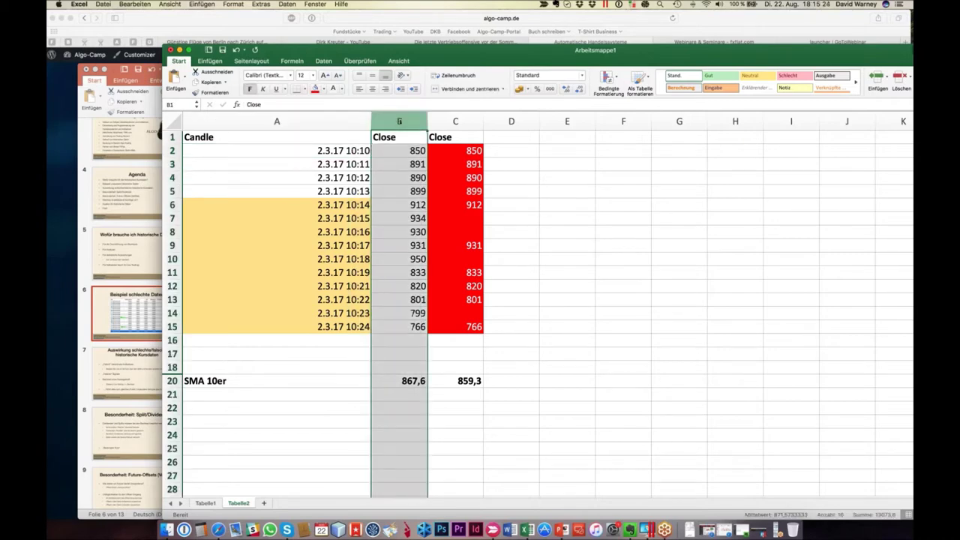
click(398, 153)
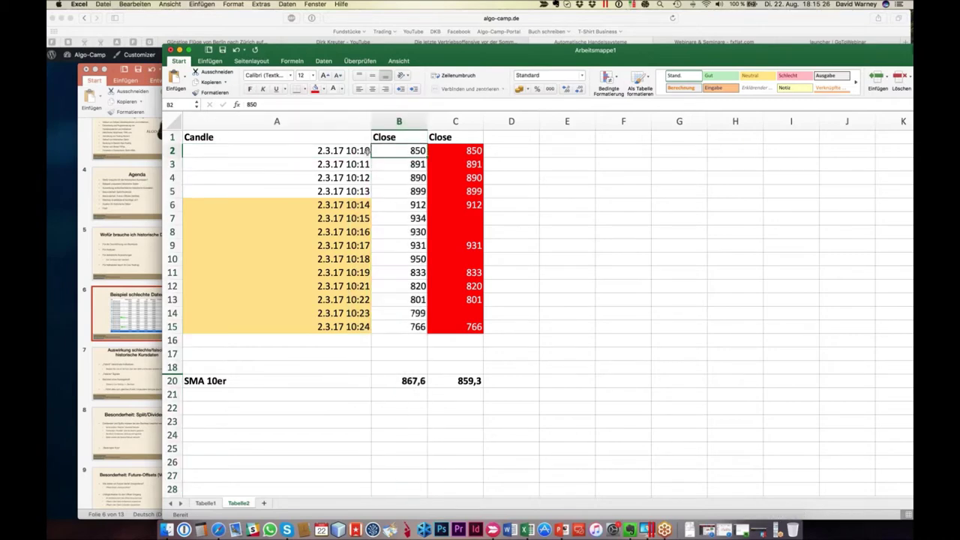
key(Left)
click(387, 164)
click(398, 191)
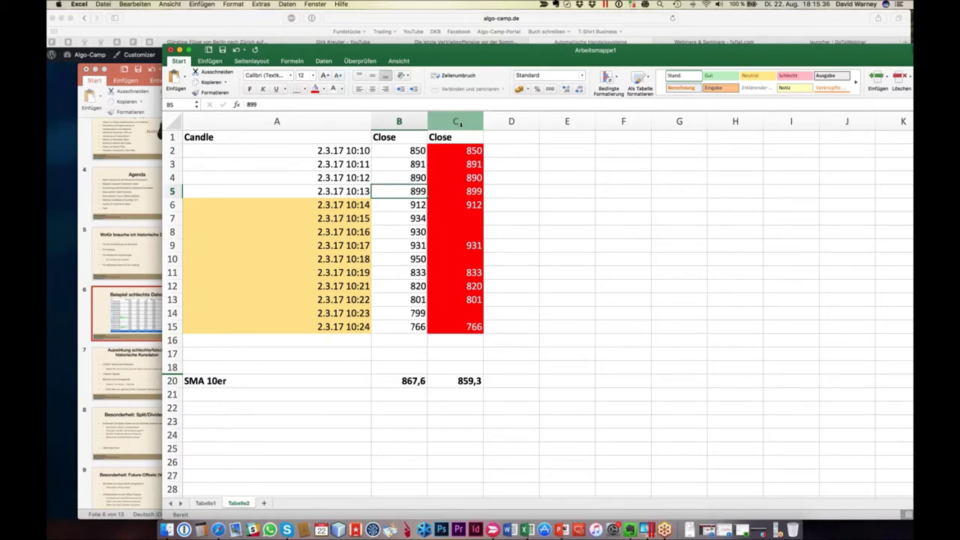
Inspect the missing Close prices in the red column at C7, C8, C10 and C14
click(470, 219)
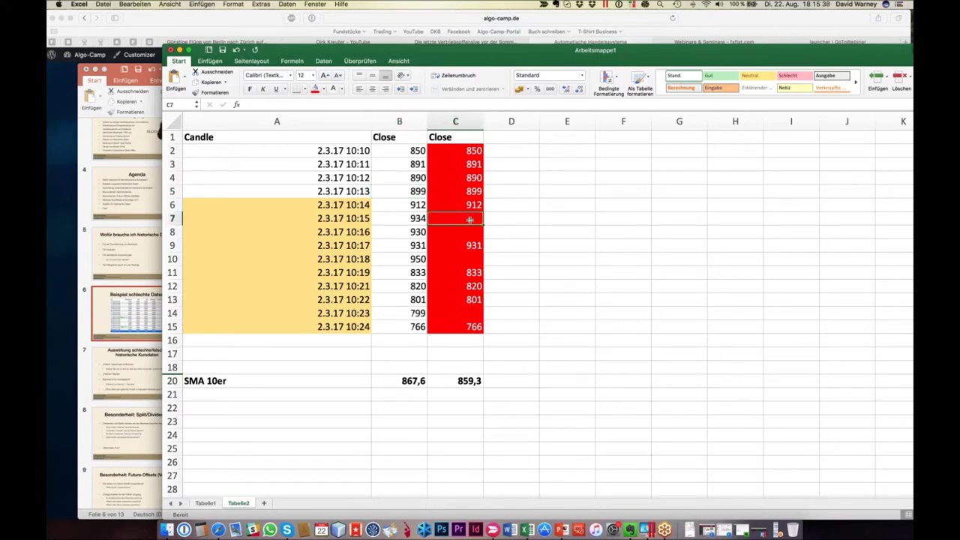
click(469, 231)
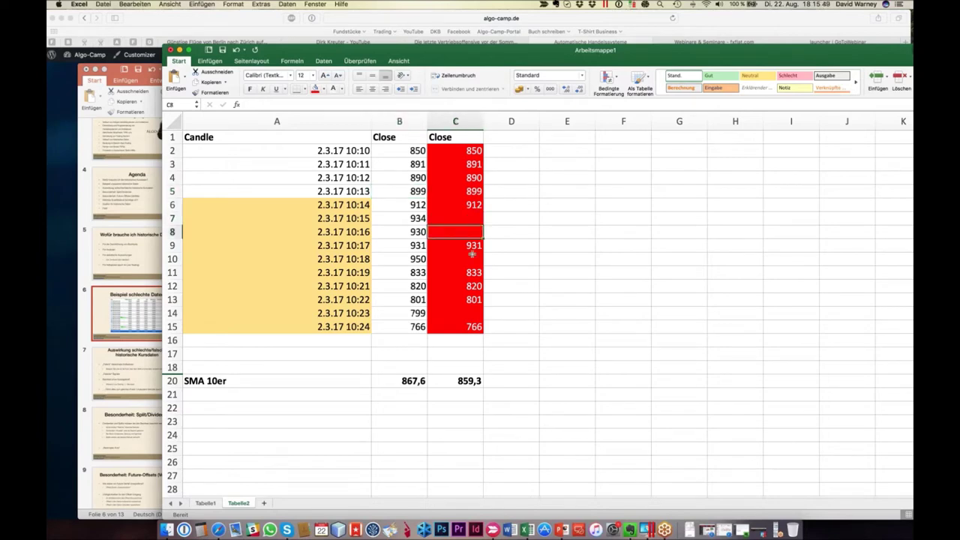
click(470, 258)
click(469, 316)
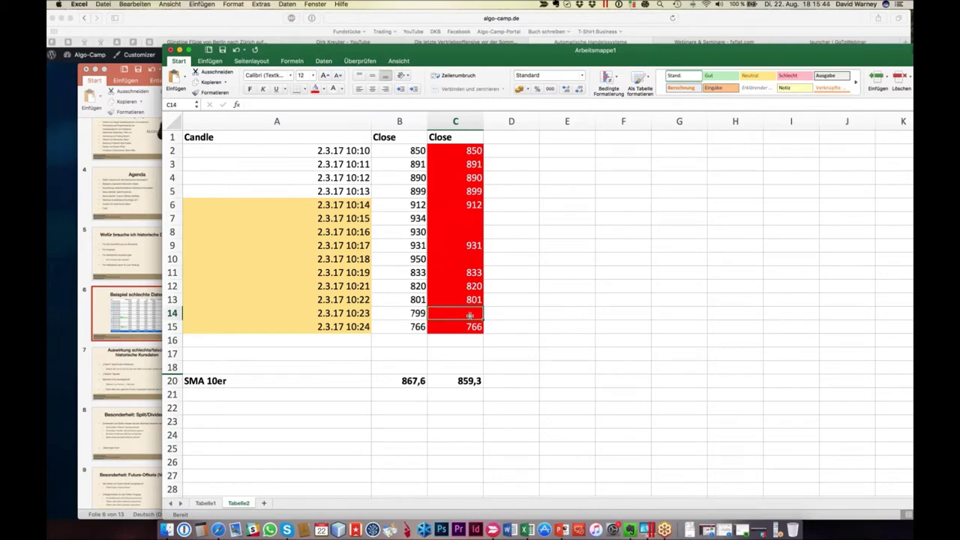
click(508, 320)
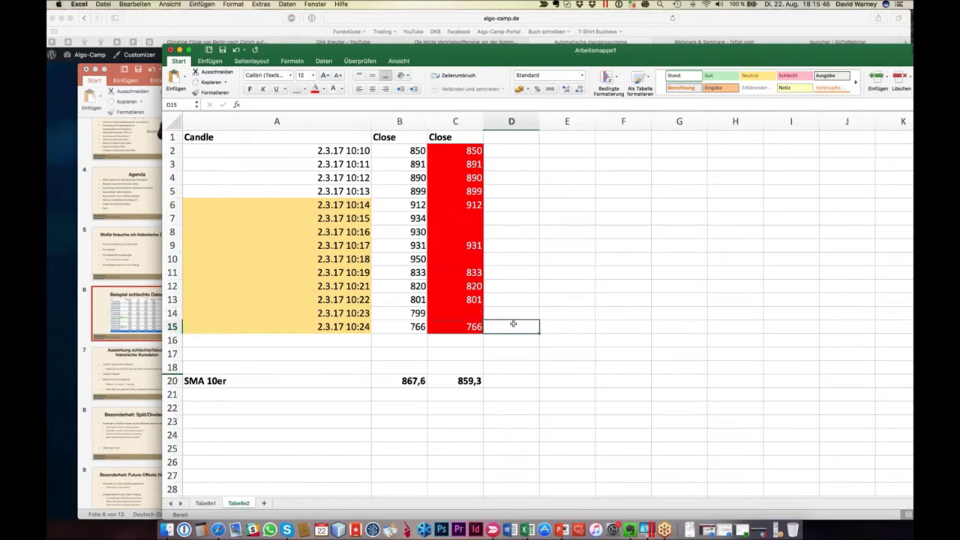
Select the ten Close prices B6:B15 and inspect the SMA 10er formula for column B in B20
click(339, 340)
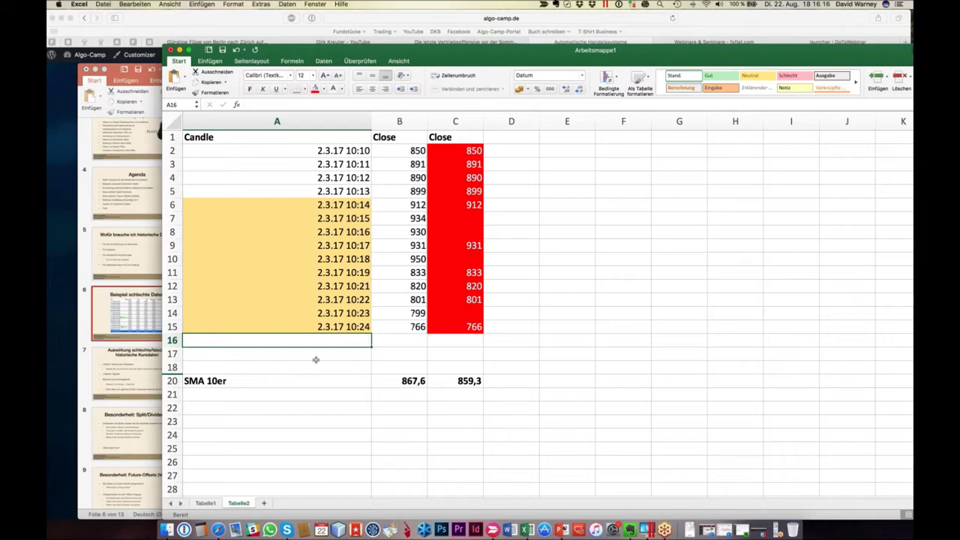
click(408, 329)
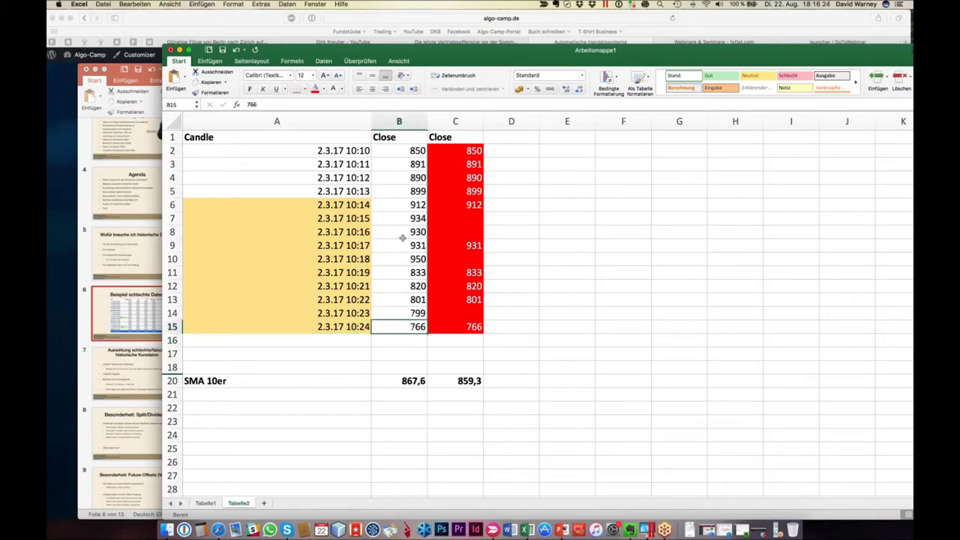
shift+click(392, 207)
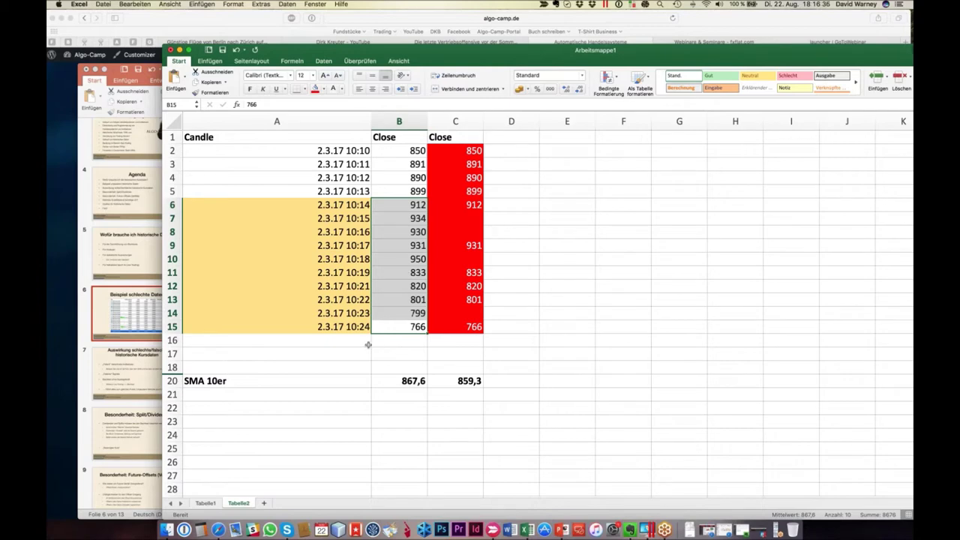
click(423, 366)
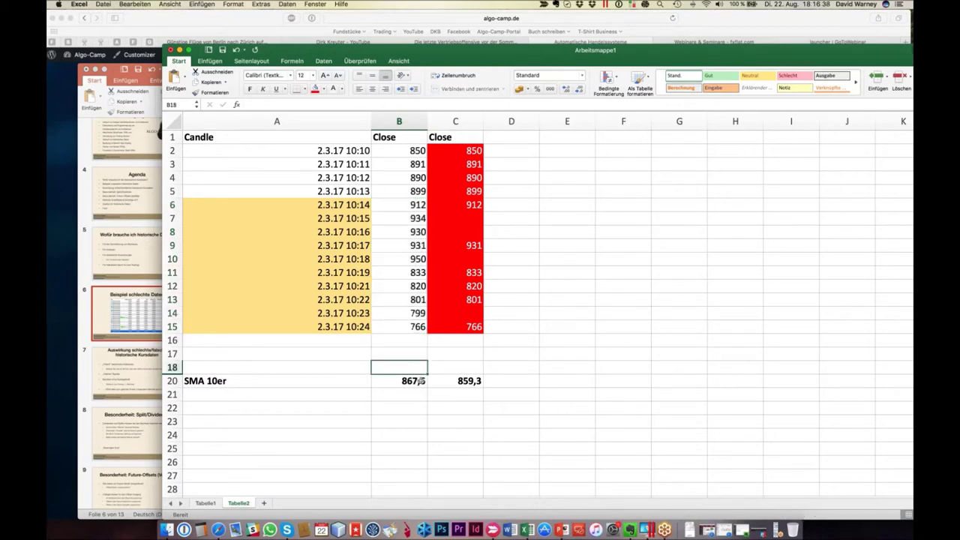
click(421, 384)
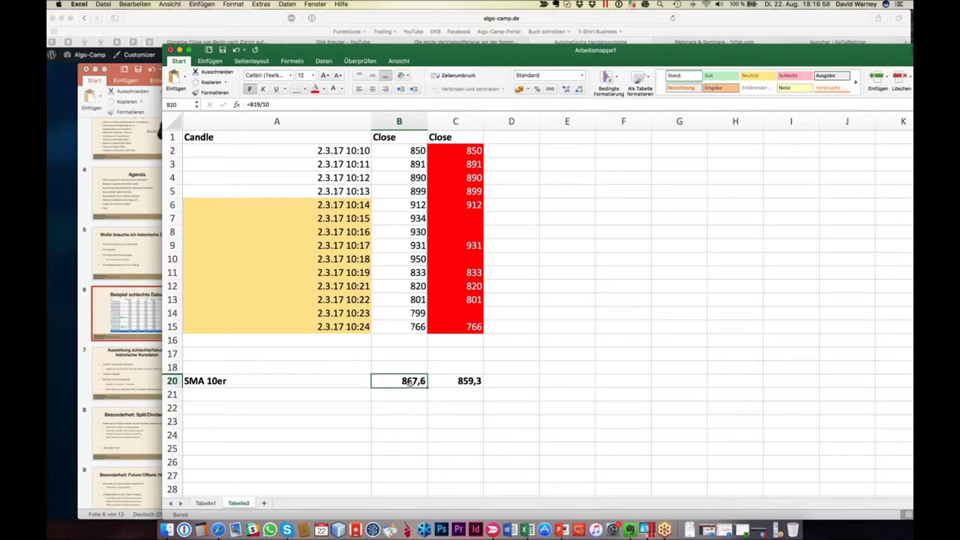
Compare the red Close column and its last candle in C15 with the ten-candle range B6:B15
click(453, 120)
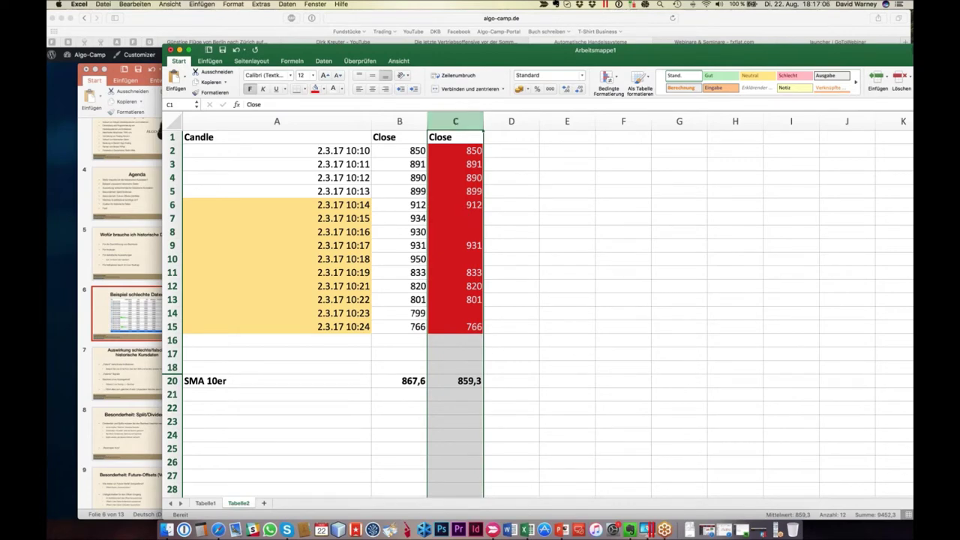
click(499, 315)
key(Left)
key(Down)
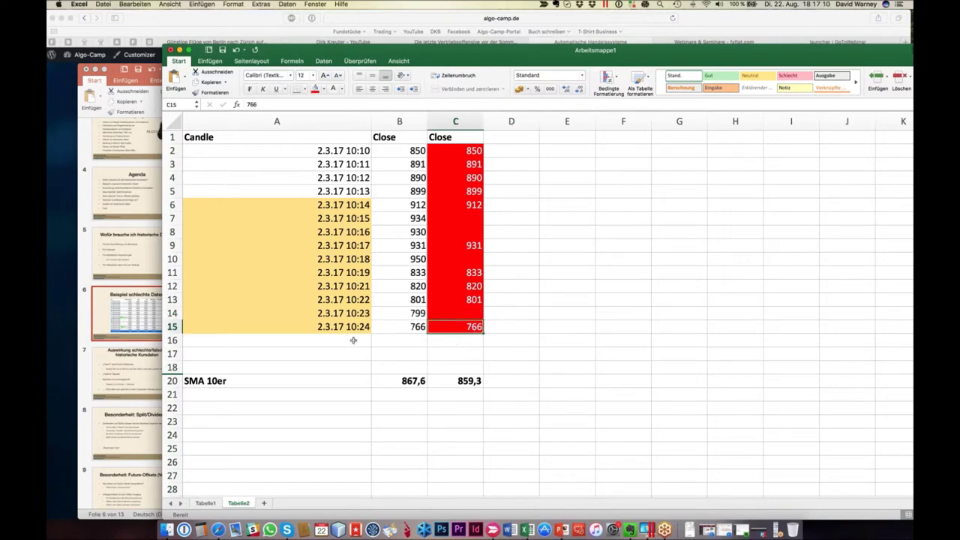
click(453, 340)
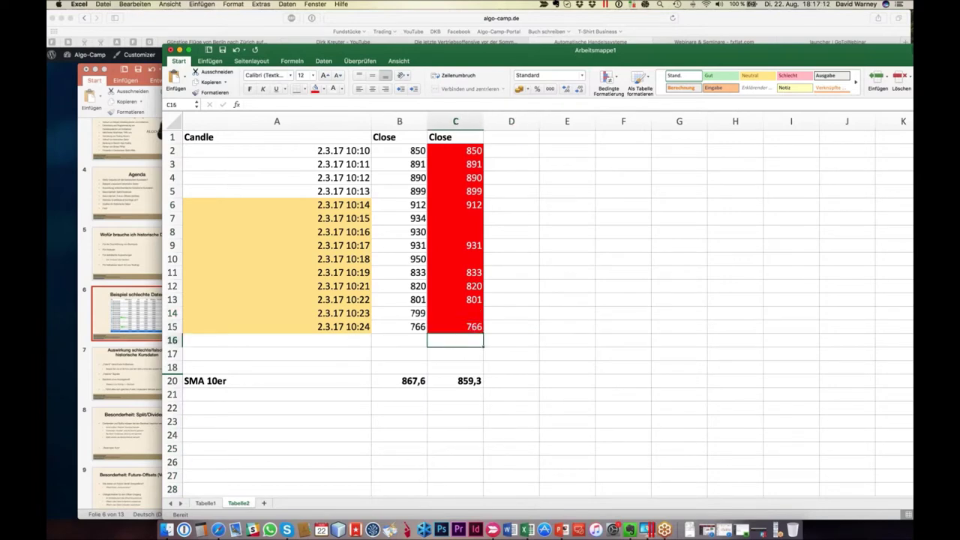
click(465, 328)
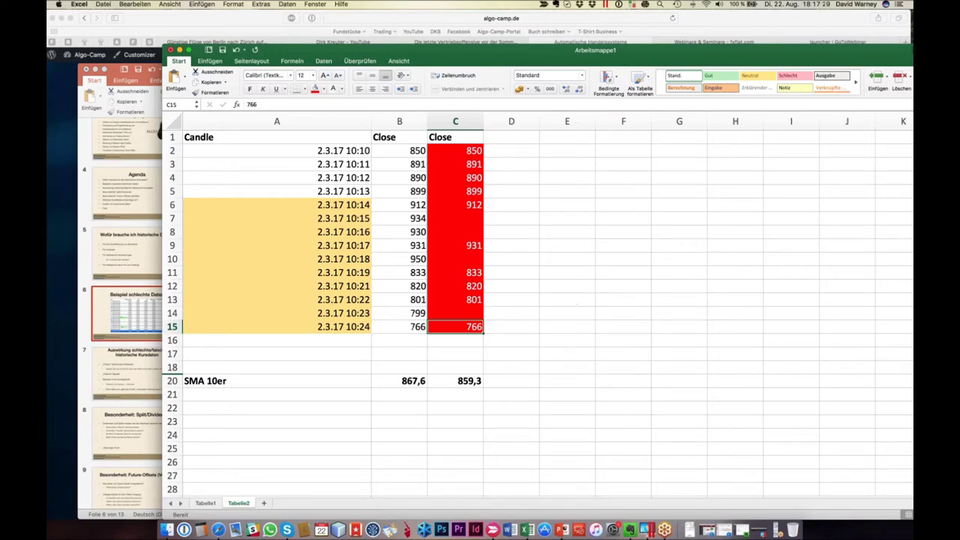
key(Left)
shift+click(403, 204)
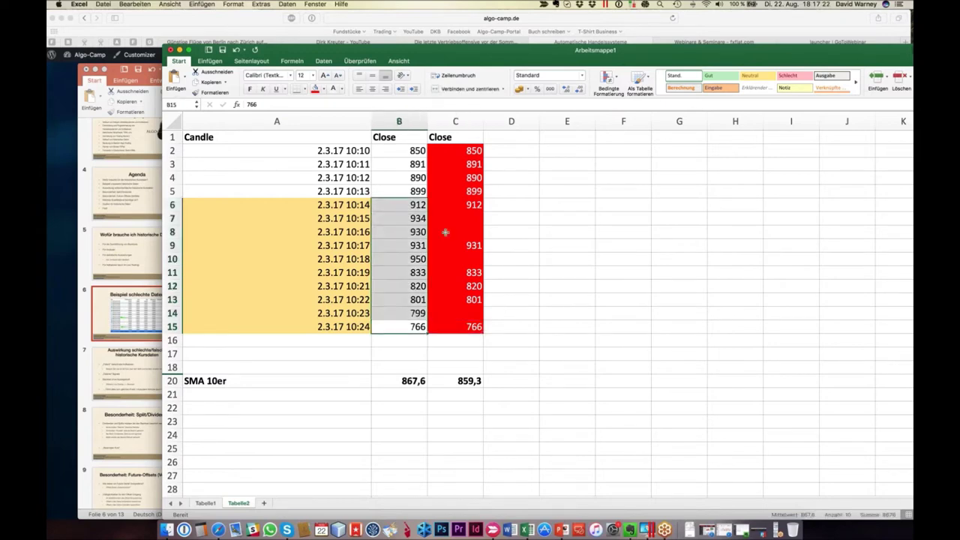
Trace the red Close prices from C15 up to C2, select C2:C15 and compare the SMA 10er formulas in C20 and B20
click(469, 326)
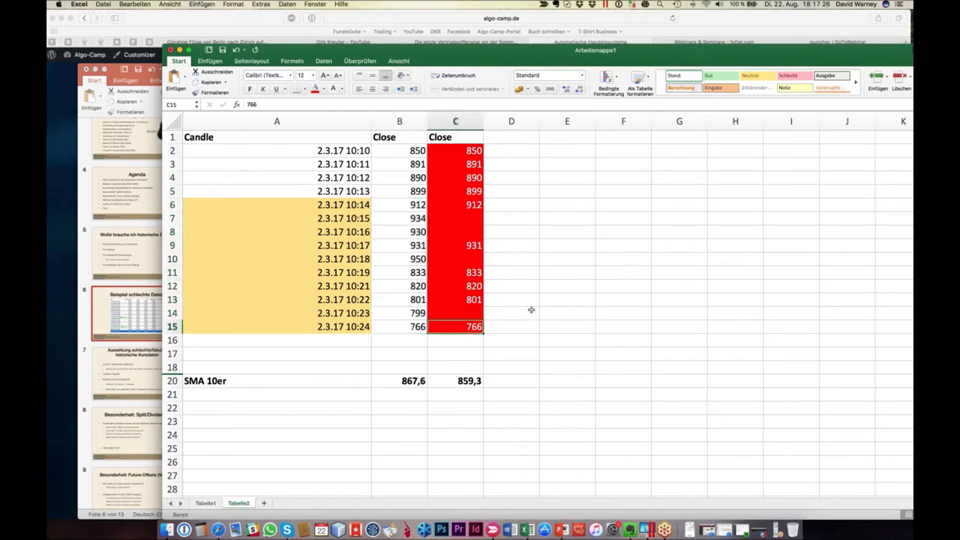
key(Up)
key(Up)
key(Up)
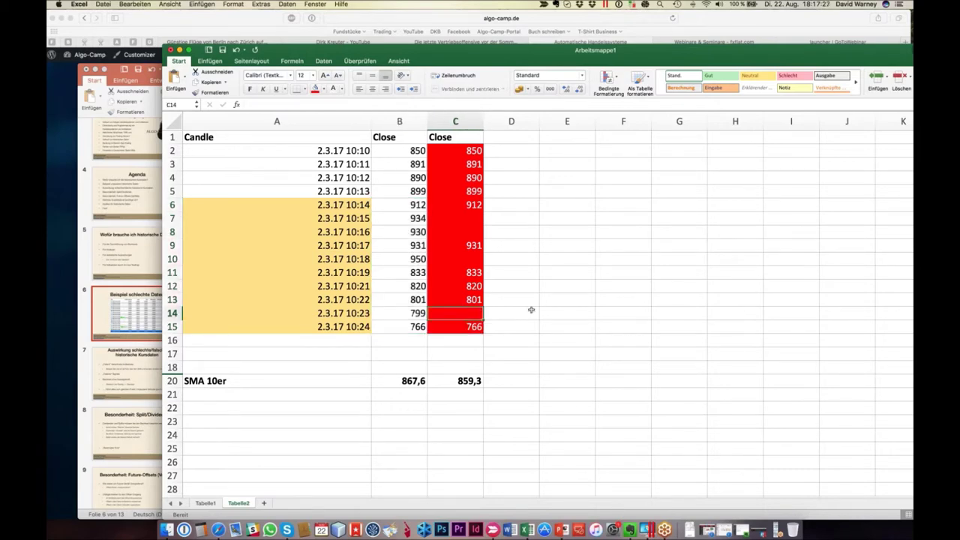
key(Up)
key(Up)
key(Up)
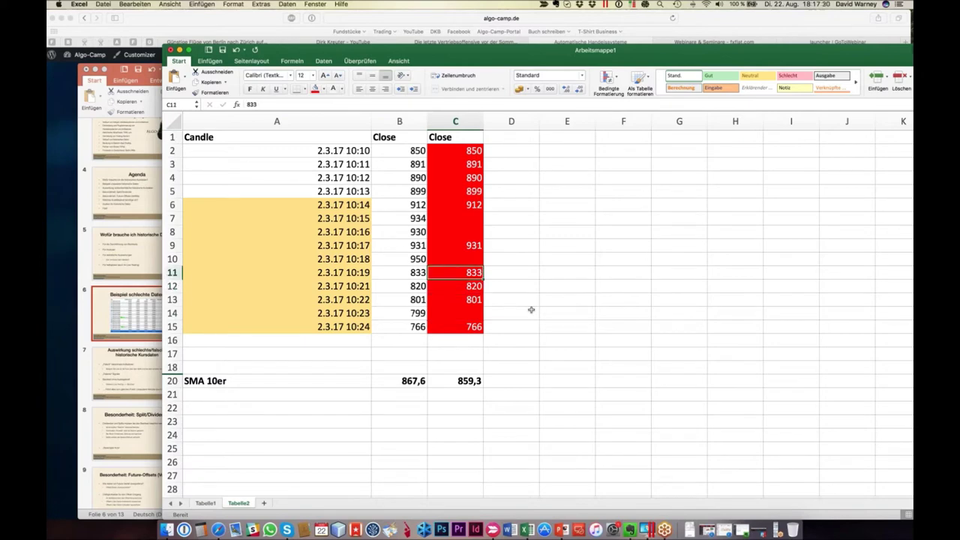
key(Up)
key(Up)
key(Up)
key(Up)
key(Up)
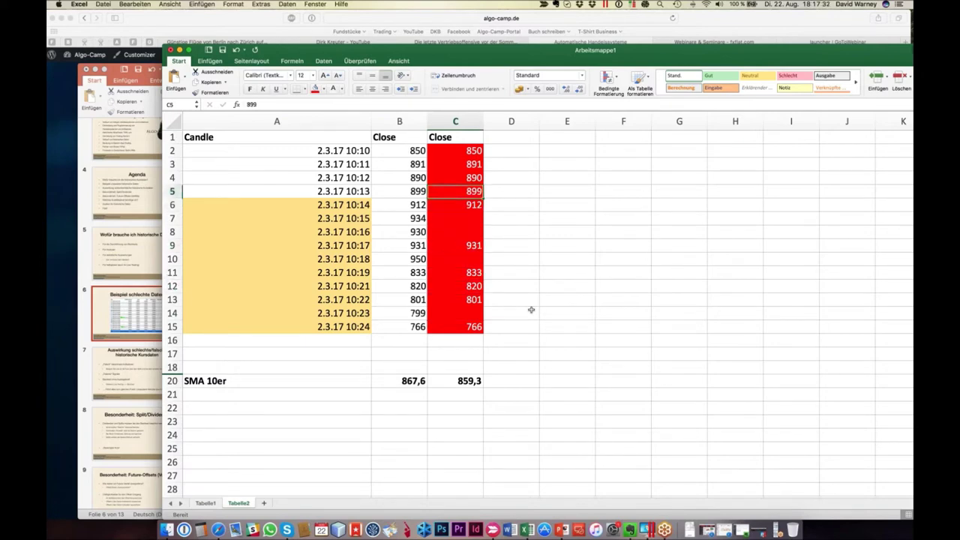
key(Up)
key(Up)
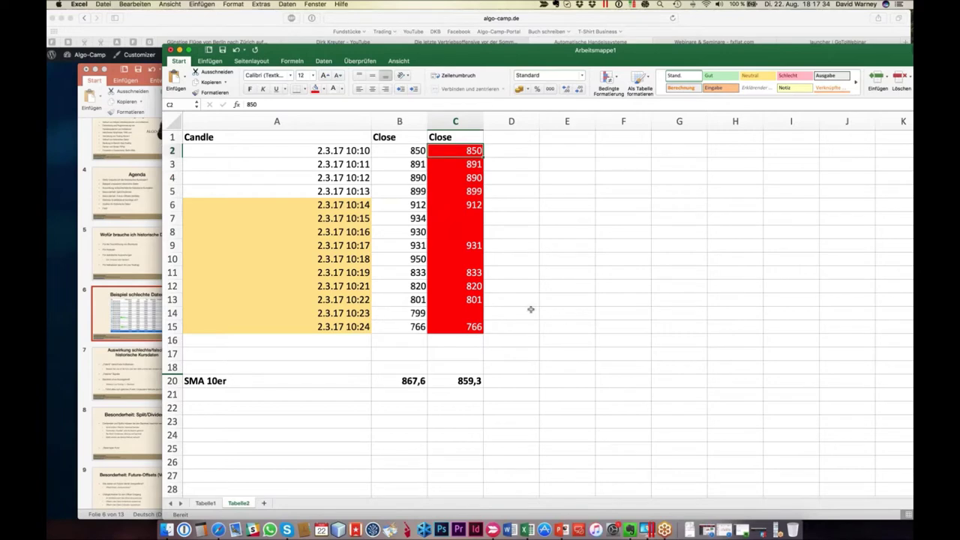
shift+click(477, 328)
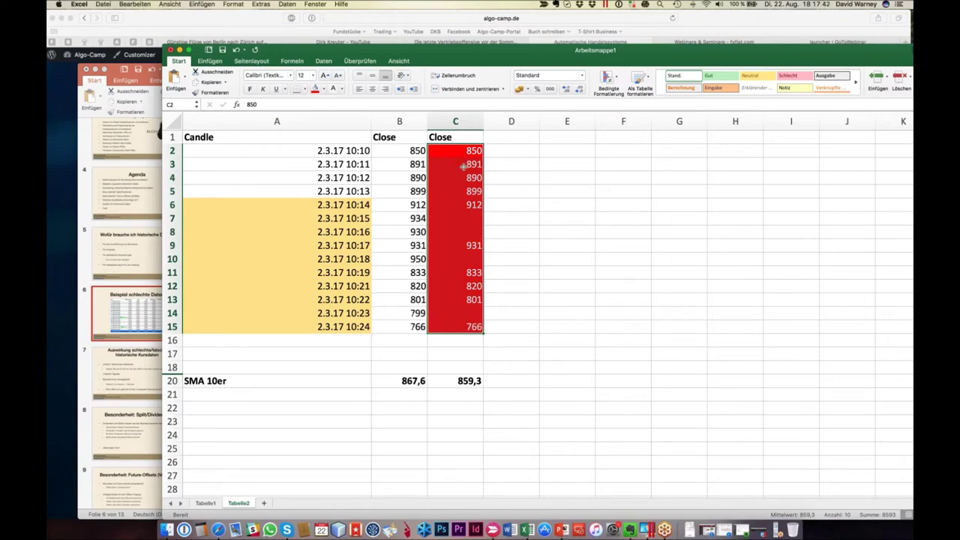
click(475, 384)
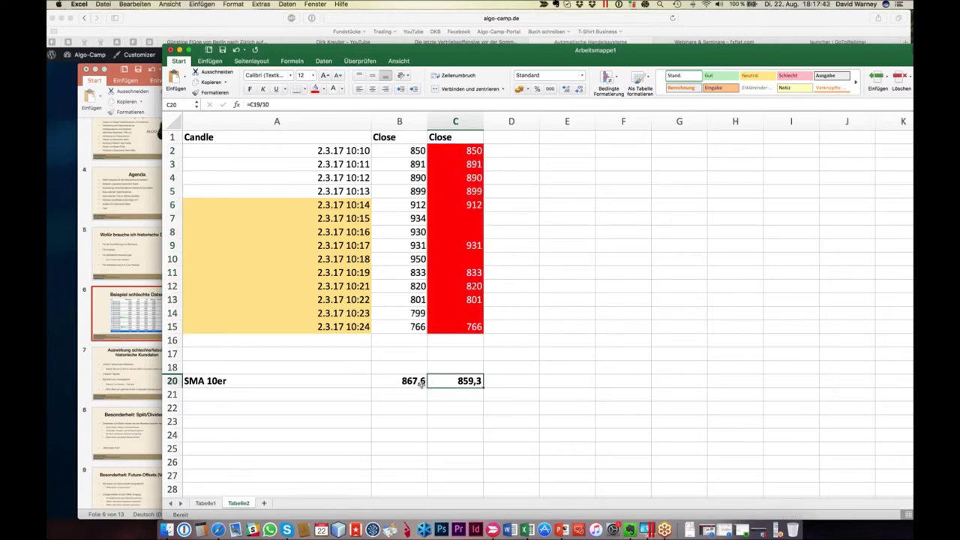
click(419, 383)
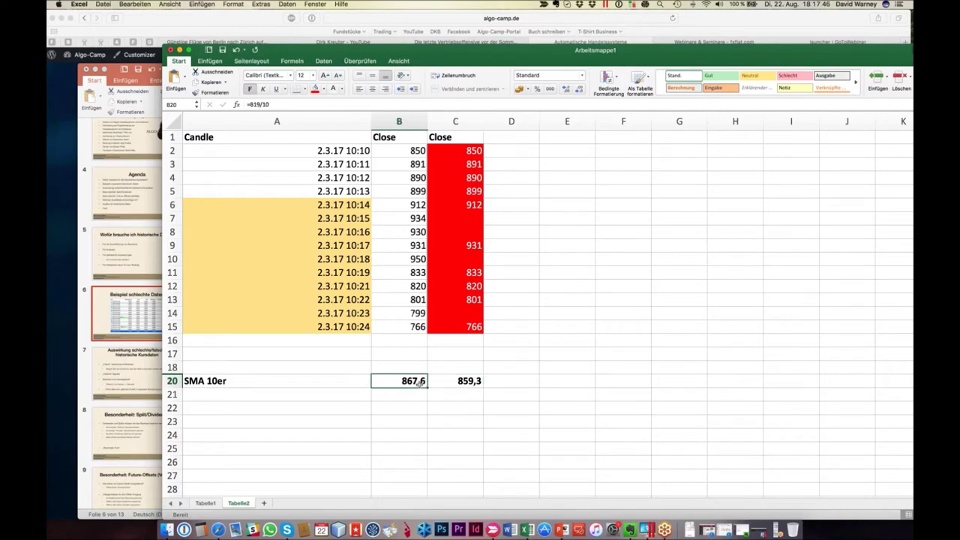
Review range B6:B15 with its SMA in B20 against the empty cells C14, C10 and C7 and the SMA in C20
click(403, 329)
shift+click(401, 207)
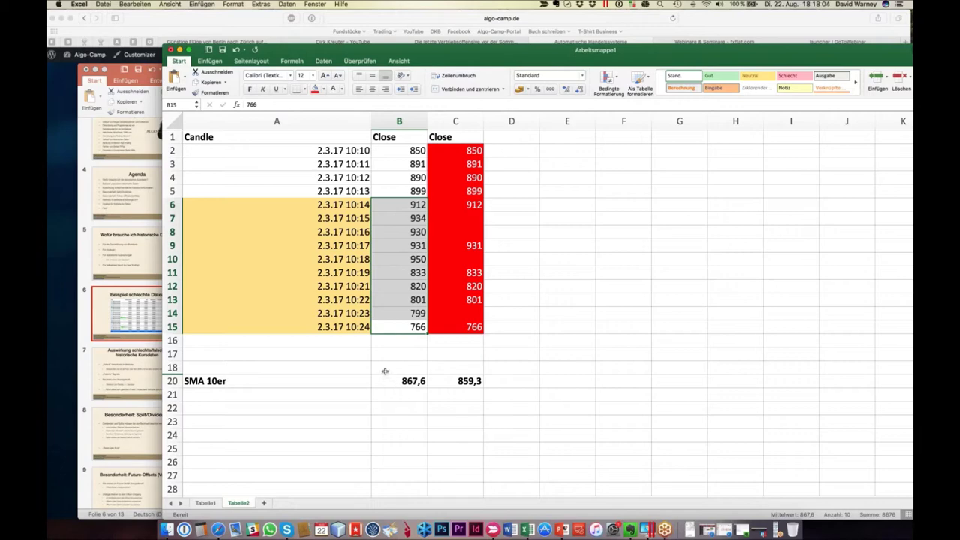
click(405, 382)
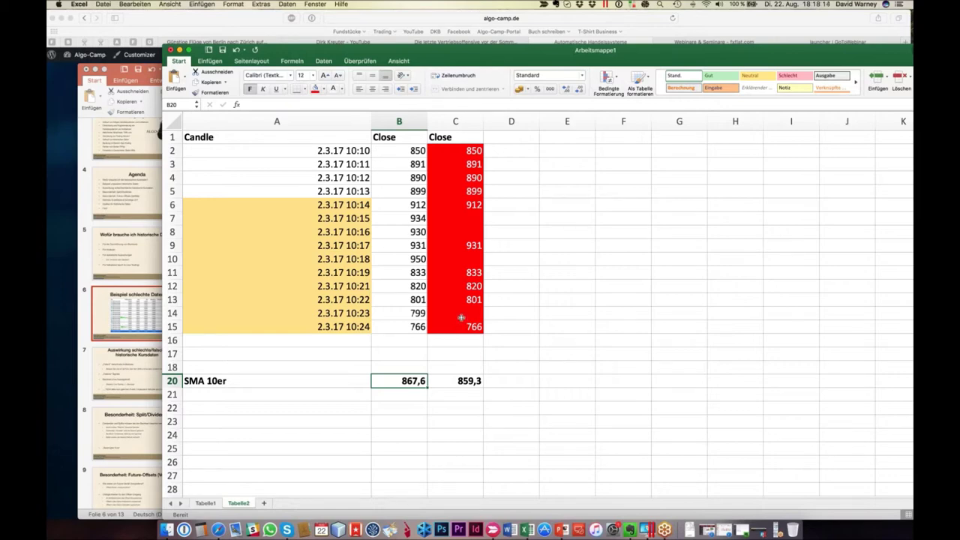
click(461, 315)
click(467, 259)
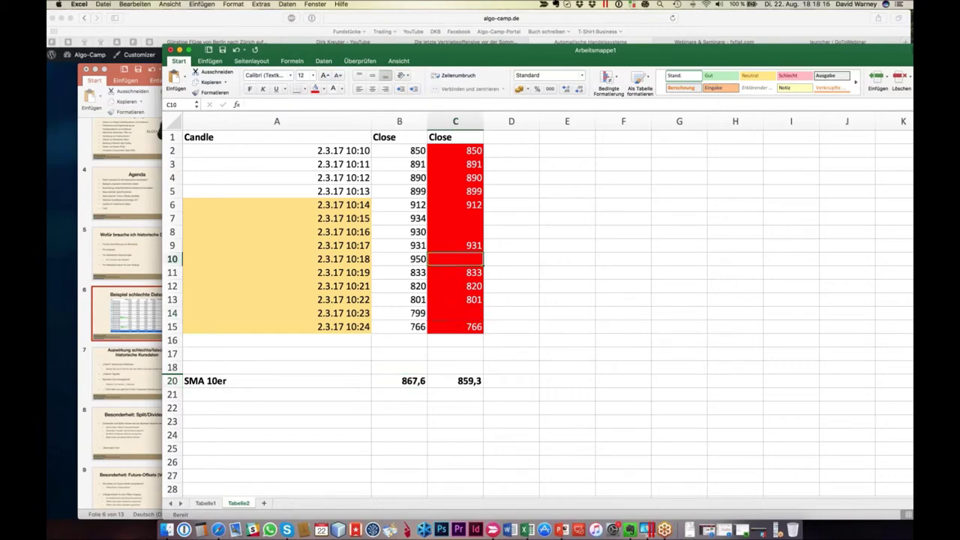
click(468, 219)
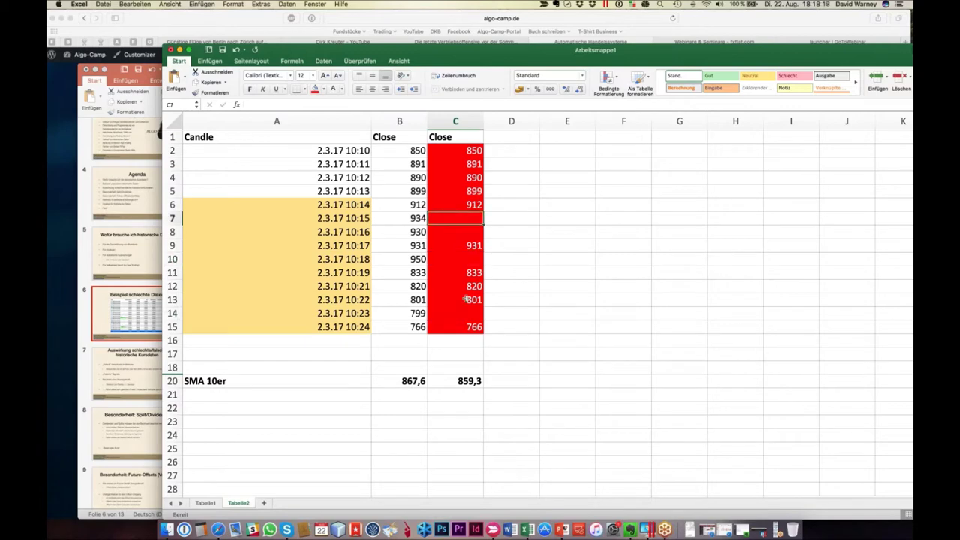
click(473, 378)
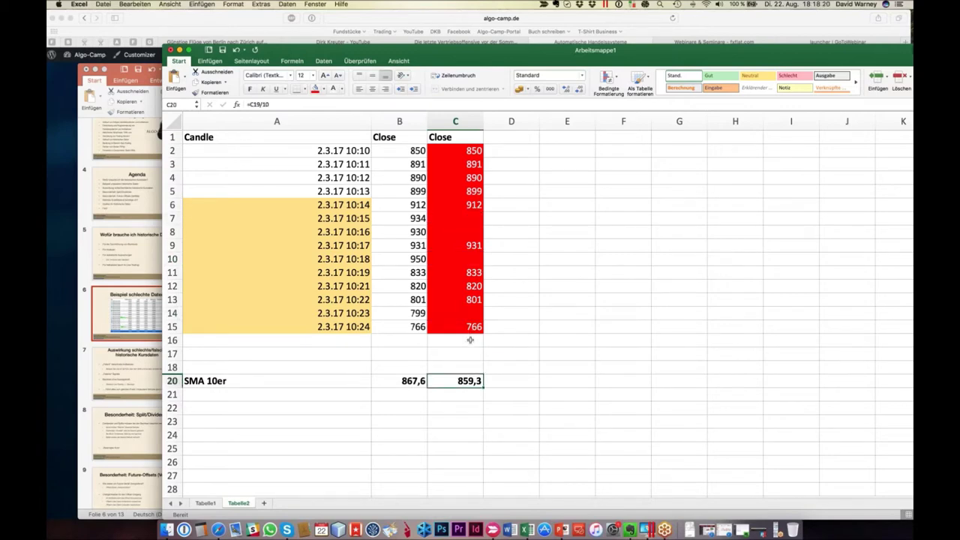
Select the highlighted ten-candle range C6:C15 and review it against the SMA 10er in C20 and the gap at C7
click(469, 328)
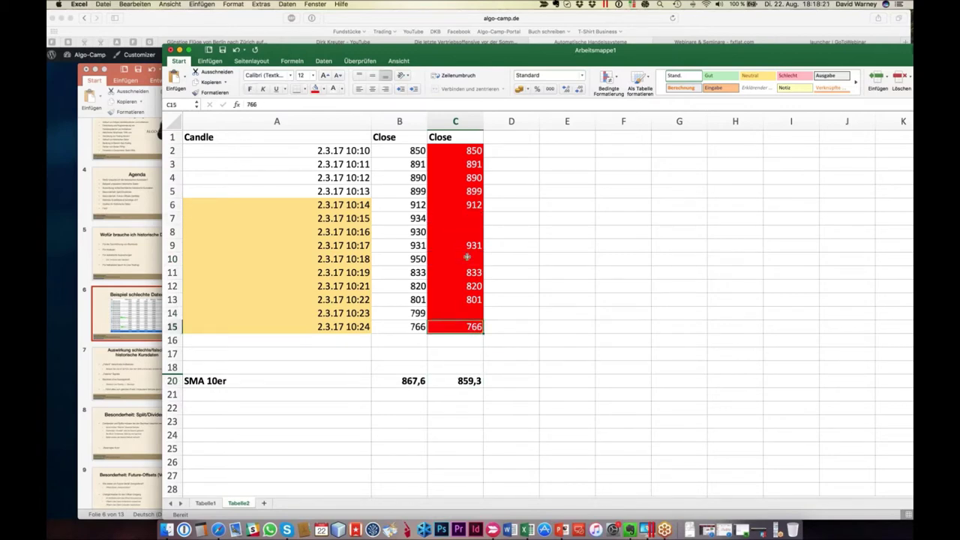
click(462, 208)
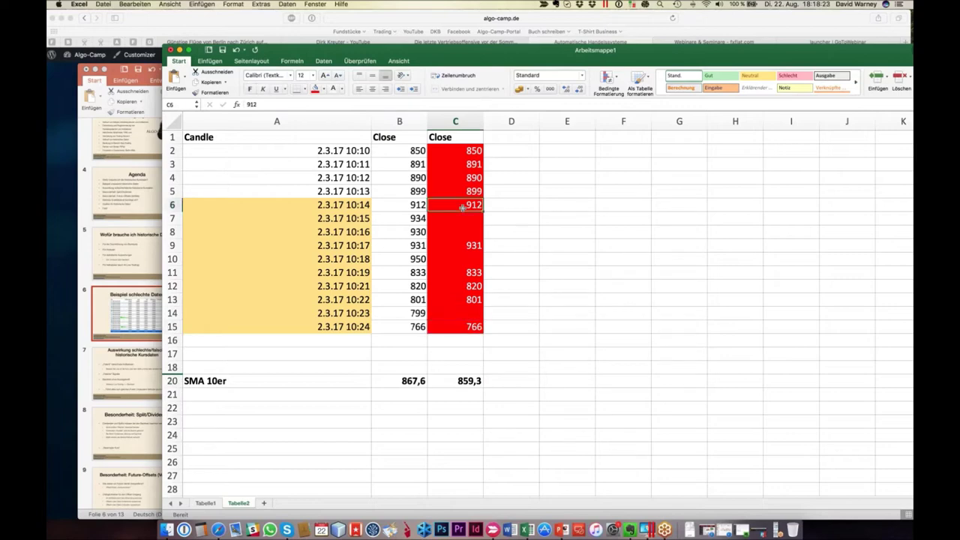
shift+click(465, 325)
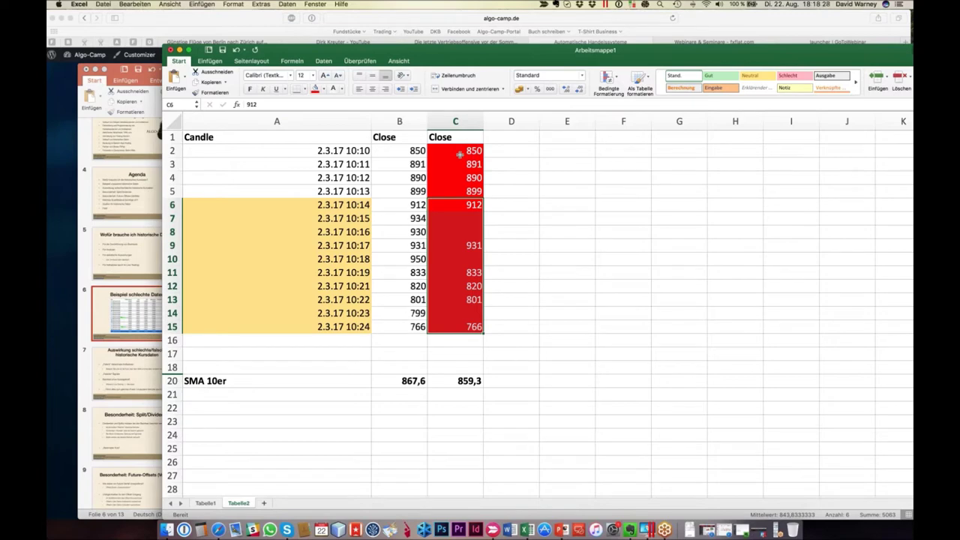
click(491, 313)
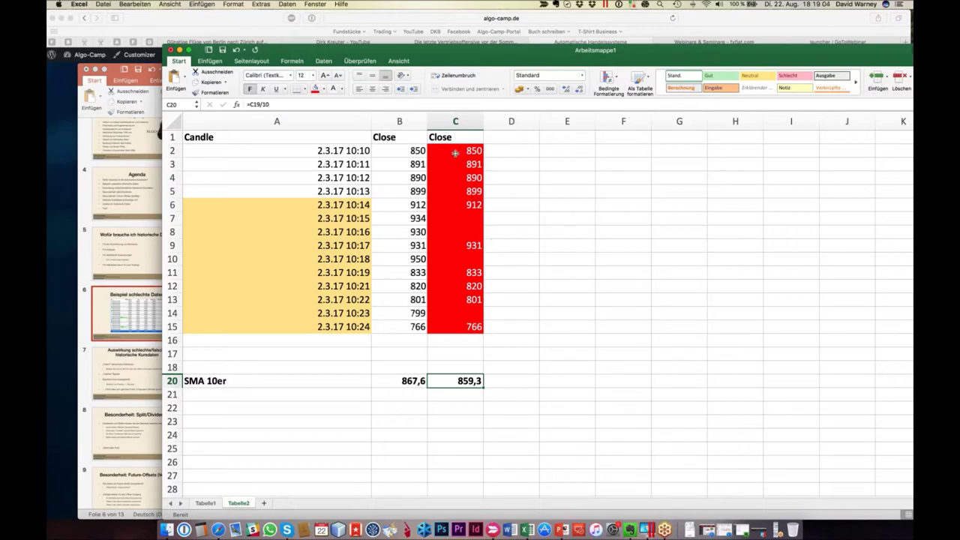
drag(455, 272, 455, 367)
click(475, 216)
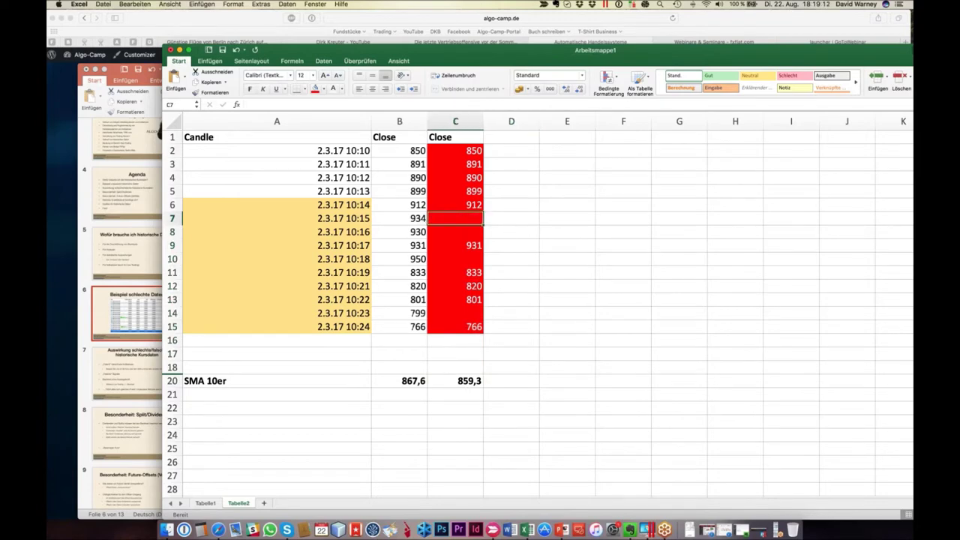
Compare the Close price in B7 with the gap in C7 and the preceding candle's value in C6
click(405, 219)
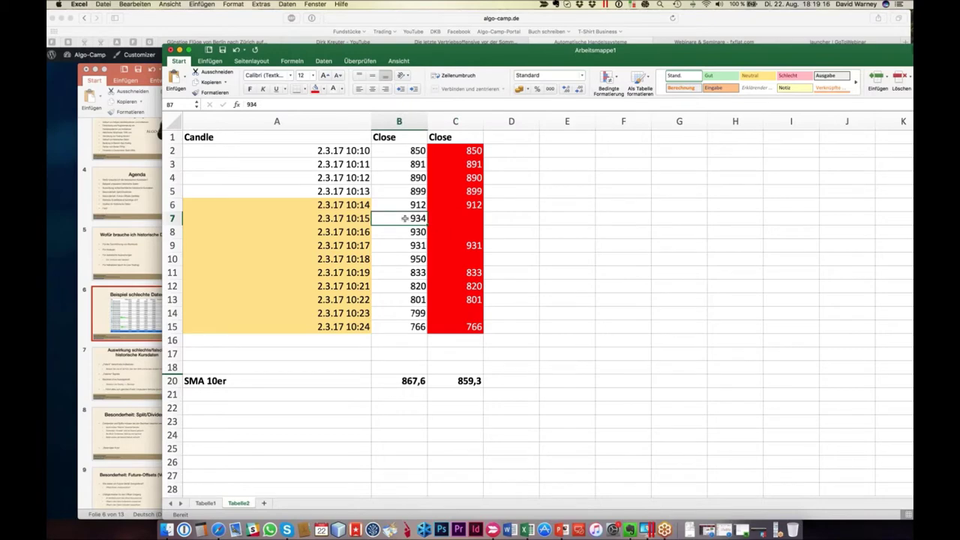
click(476, 219)
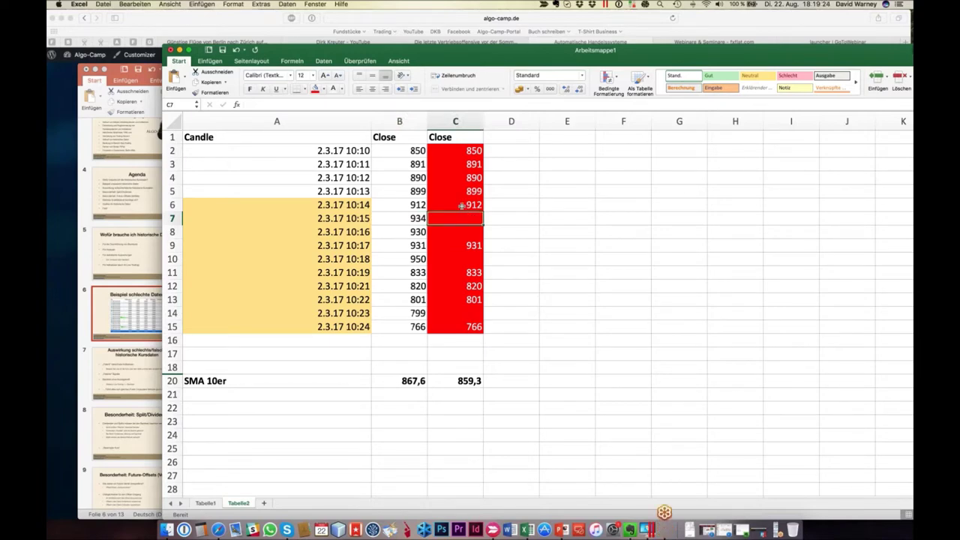
click(461, 201)
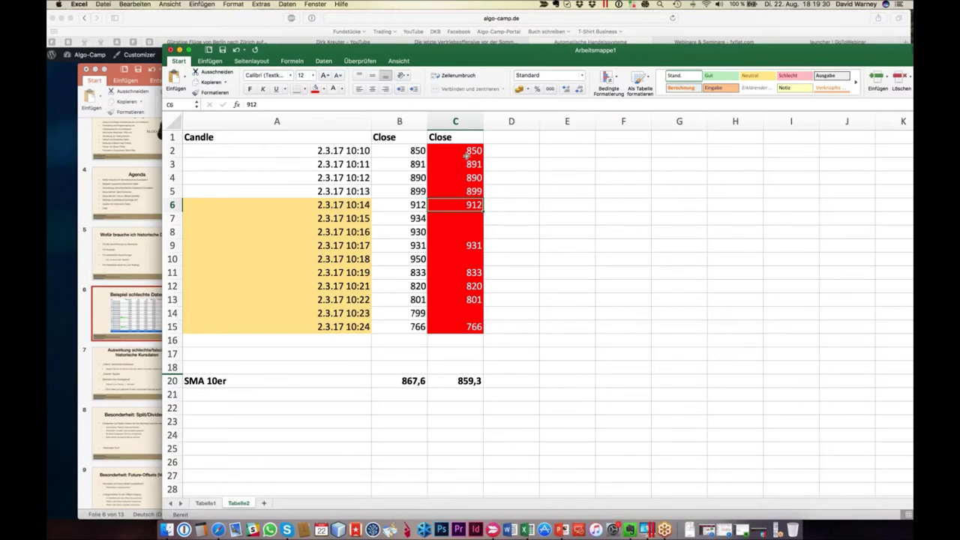
click(411, 417)
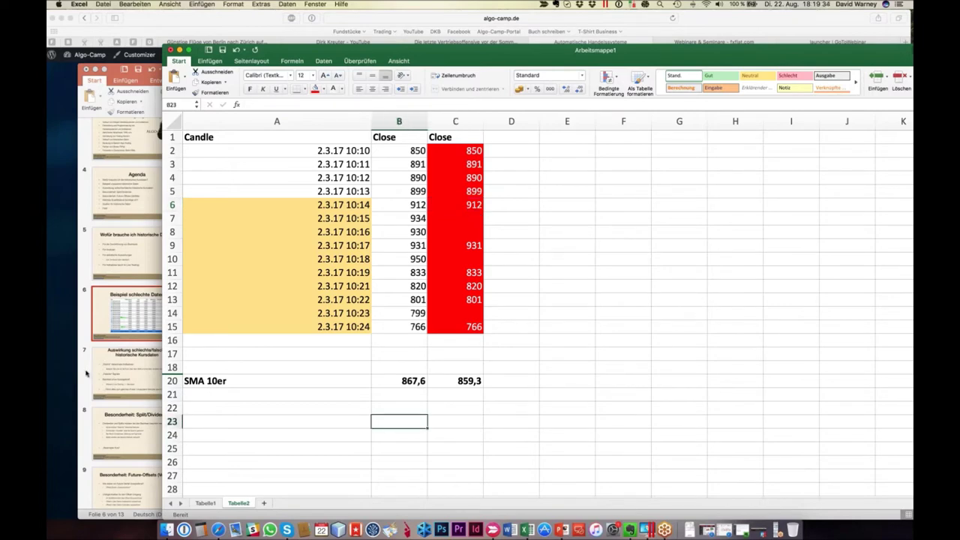
Switch to the PowerPoint presentation "FXFlat - Historische Daten" and start the slide show
click(84, 375)
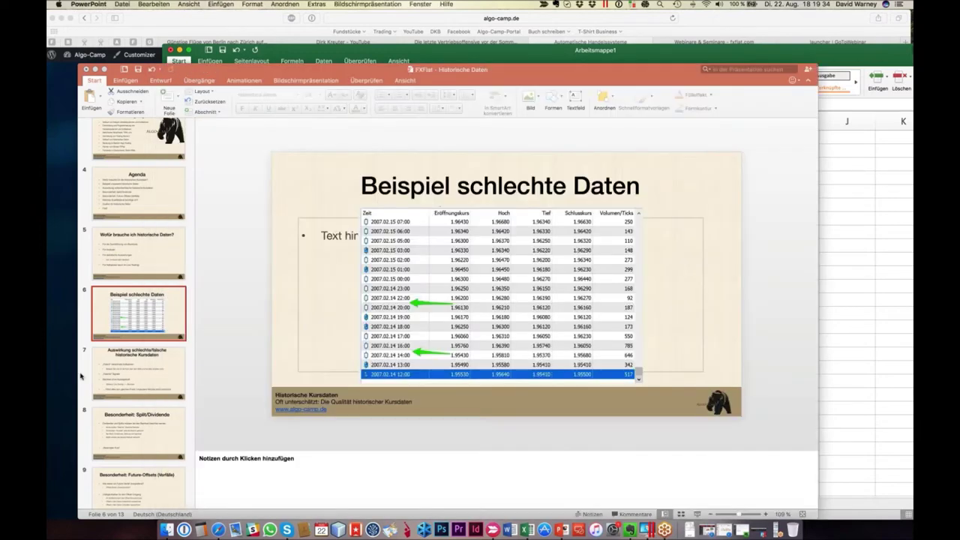
click(367, 4)
click(347, 29)
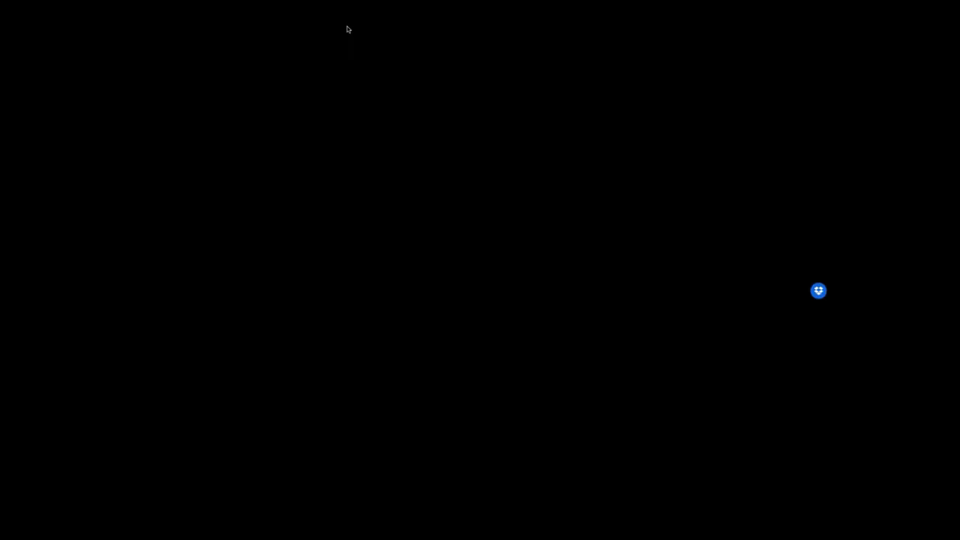
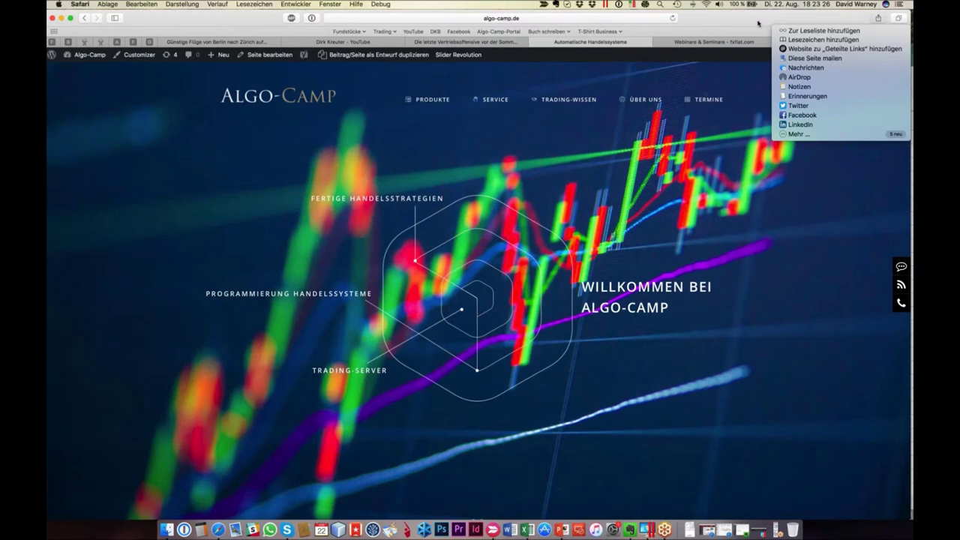
In a new Safari tab, search for "yahoo finance" and open the German Yahoo Finanzen site
click(904, 50)
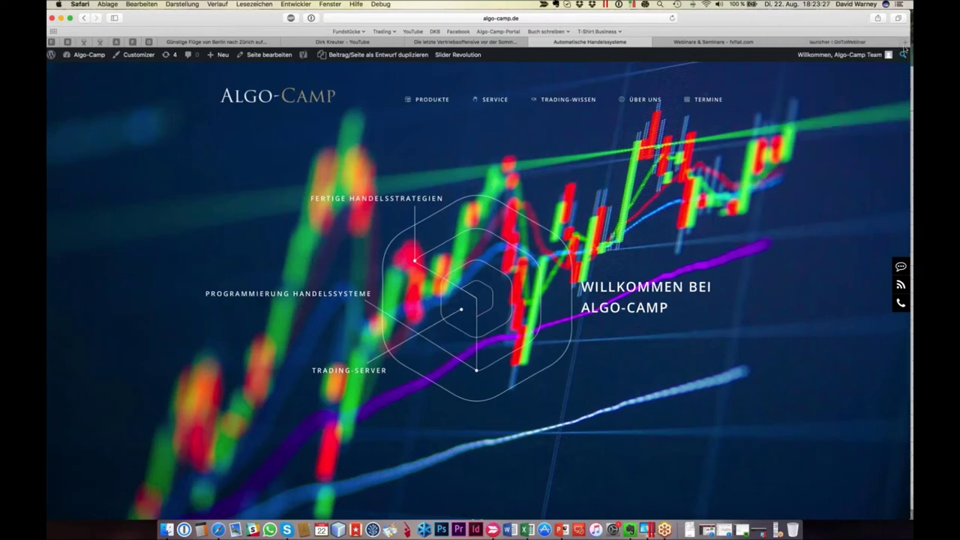
click(905, 43)
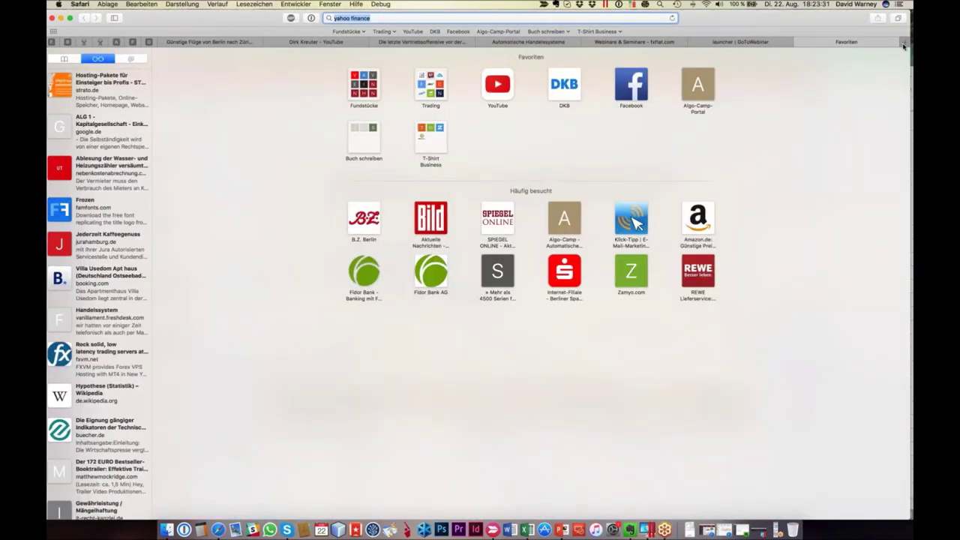
key(Return)
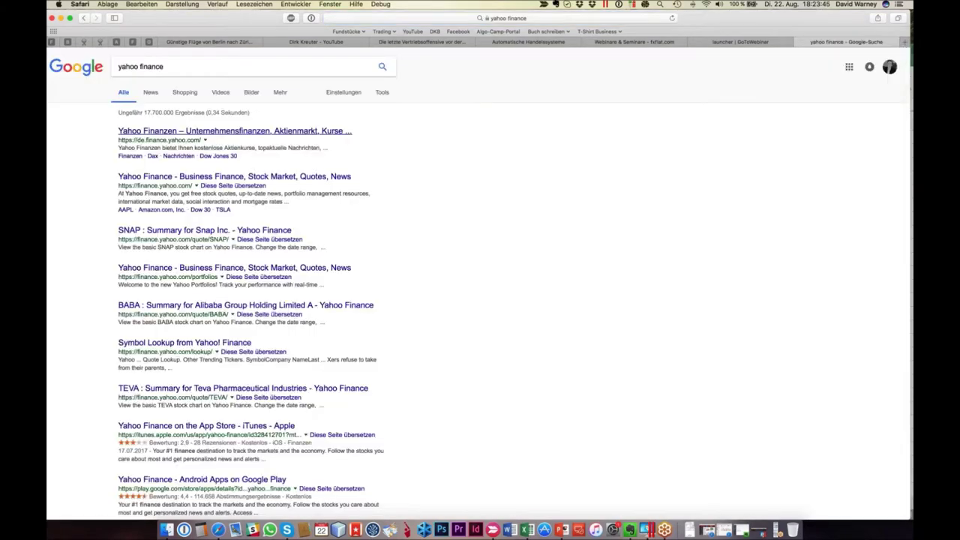
click(337, 134)
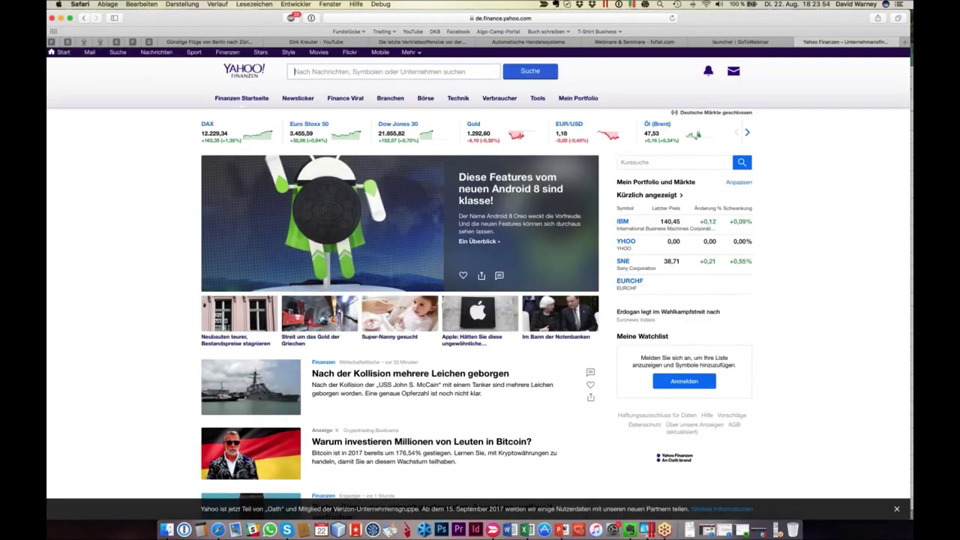
Look up "ibm" on Yahoo Finanzen and open the stock's Historische Daten
text(ibm)
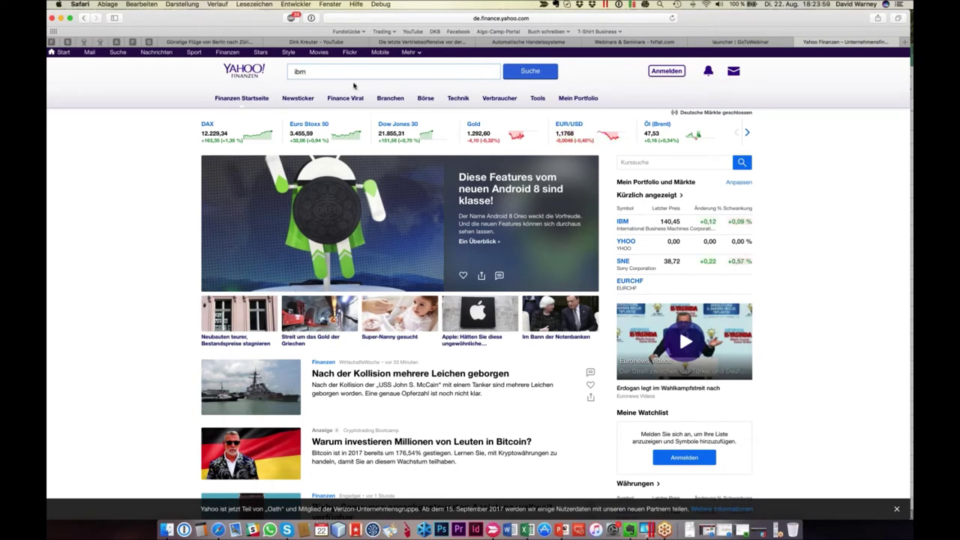
key(Return)
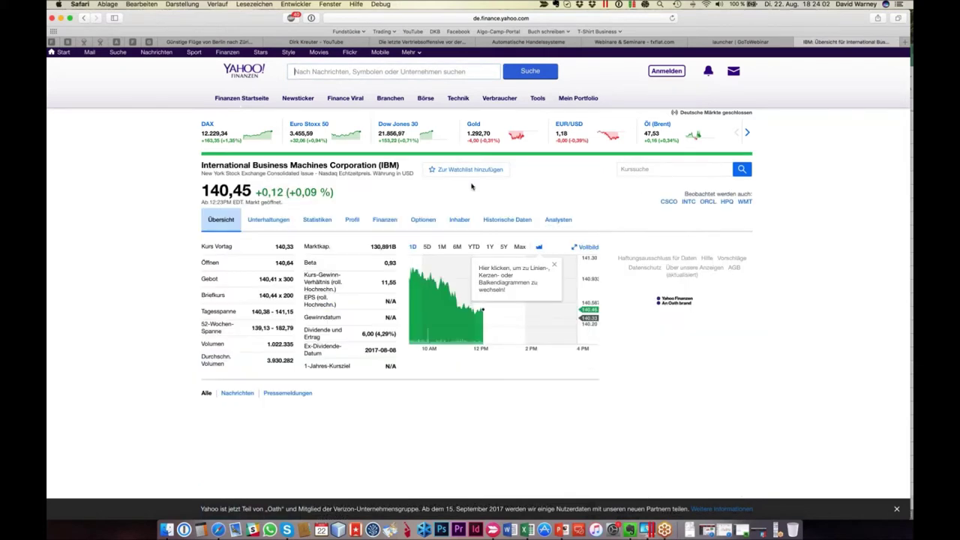
click(507, 219)
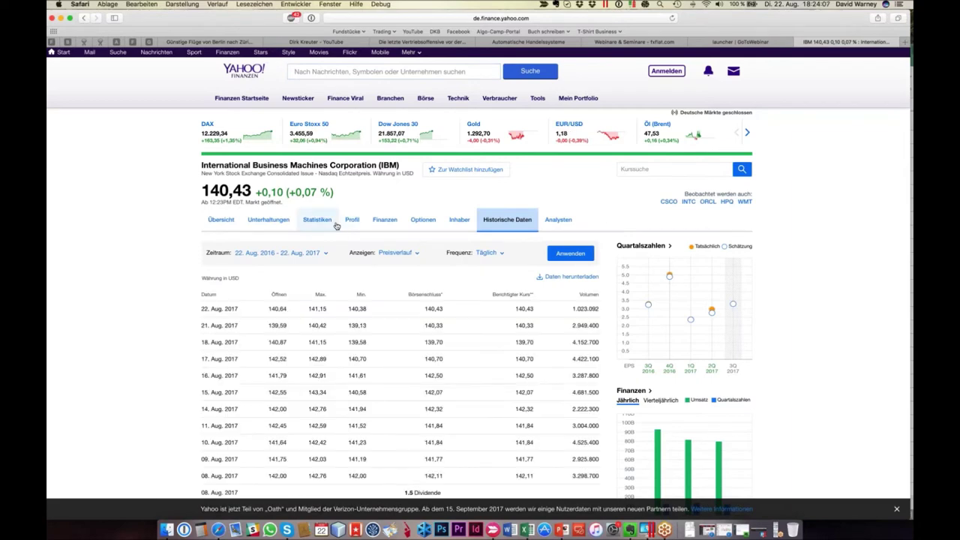
Find the dividend entry of 08. Aug. 2017 in IBM's price history, highlight it and examine the surrounding rows enlarged
scroll(336, 226, down, 3)
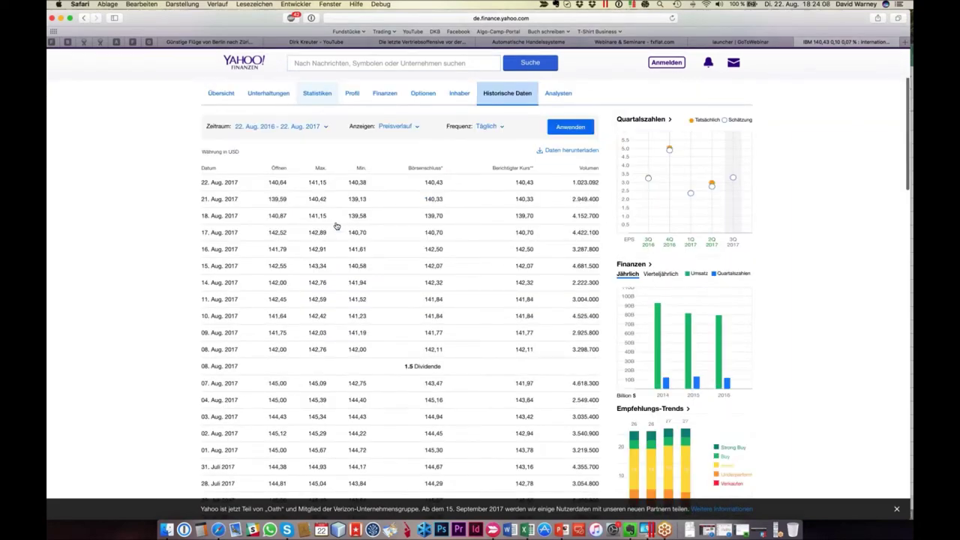
scroll(453, 368, down, 1)
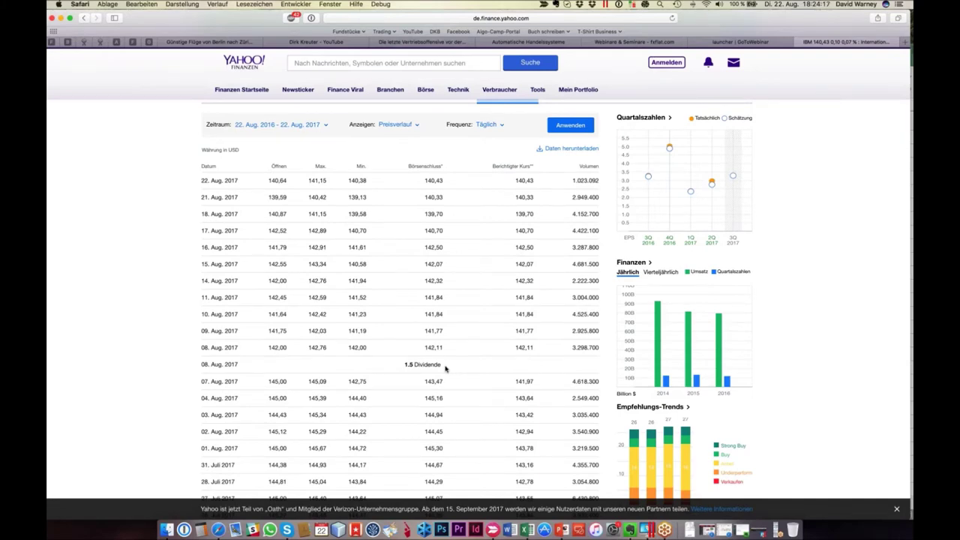
drag(445, 367, 403, 363)
scroll(464, 352, up, 3)
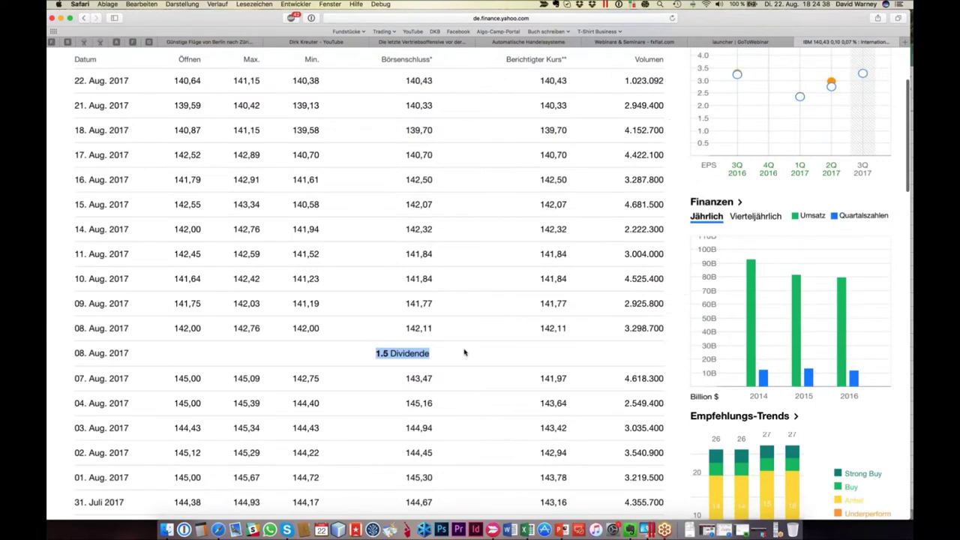
scroll(463, 352, up, 2)
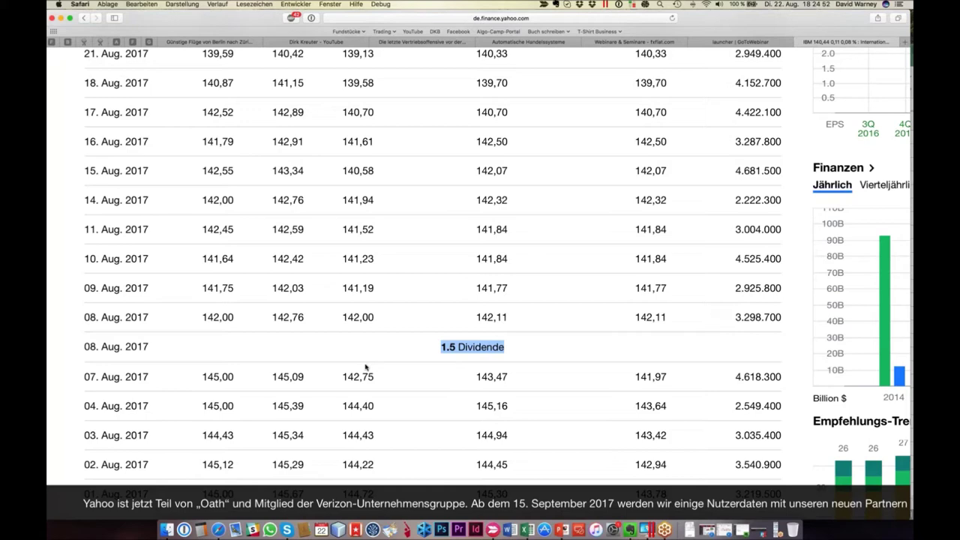
scroll(365, 367, down, 3)
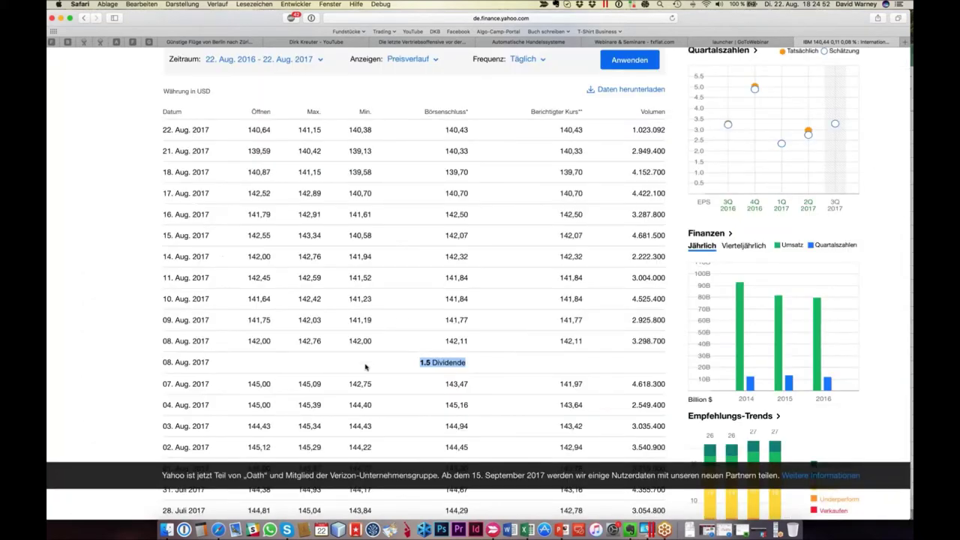
scroll(365, 367, down, 1)
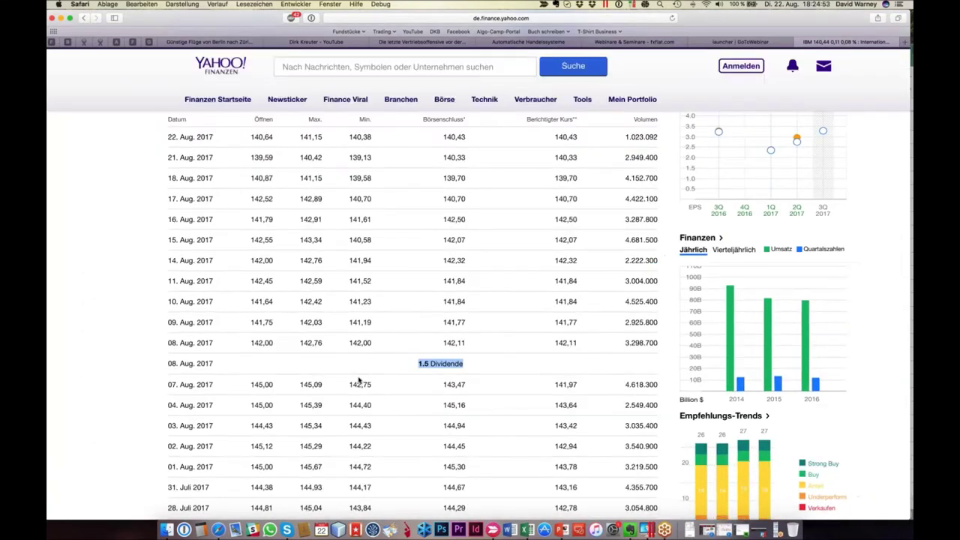
scroll(358, 381, up, 1)
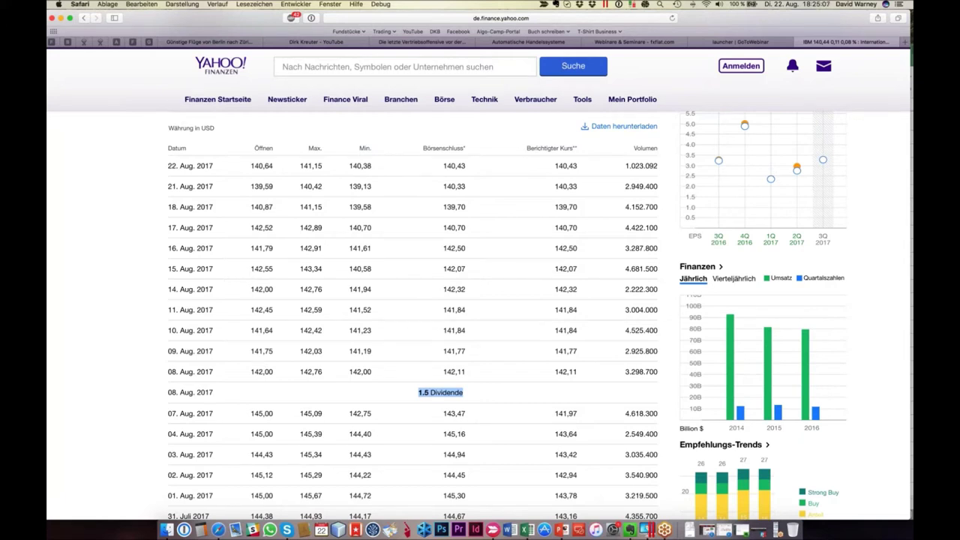
Compare the Börsenschluss of 07. Aug. 2017 with the Öffnen price of 08. Aug. 2017 around the dividend
drag(444, 413, 468, 416)
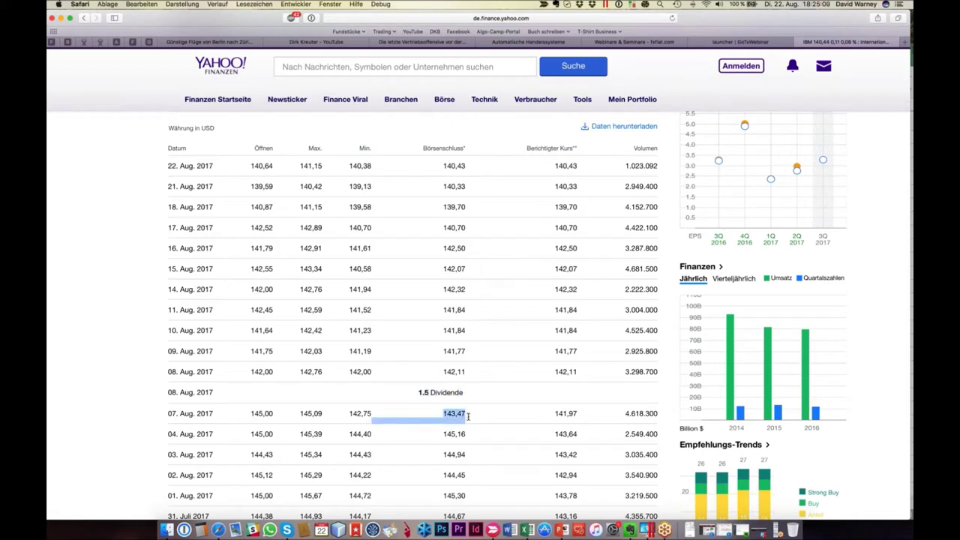
click(256, 370)
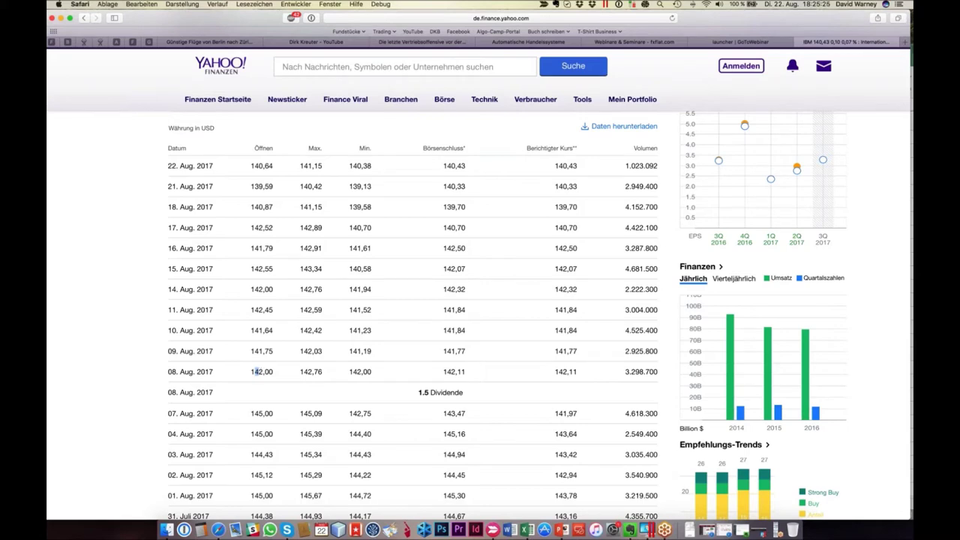
scroll(255, 371, down, 1)
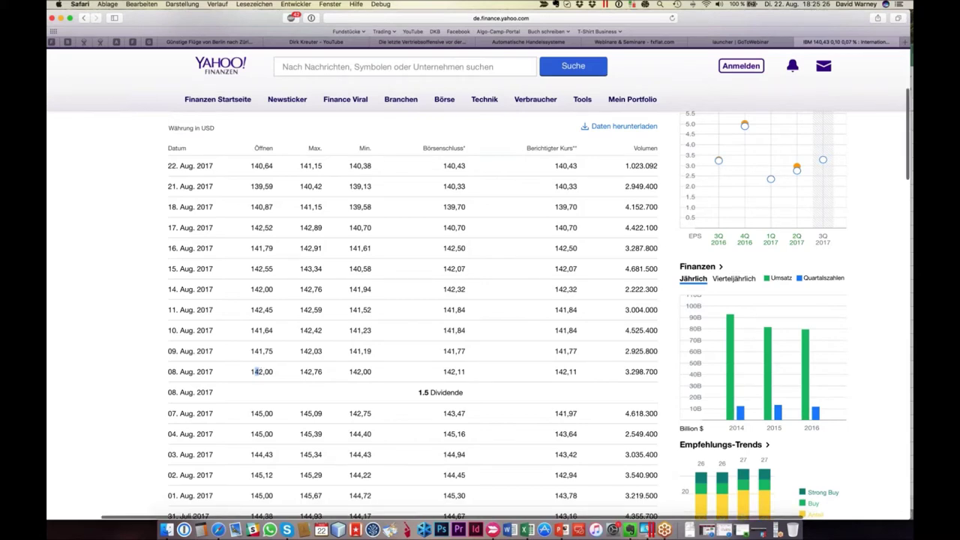
key(super+plus)
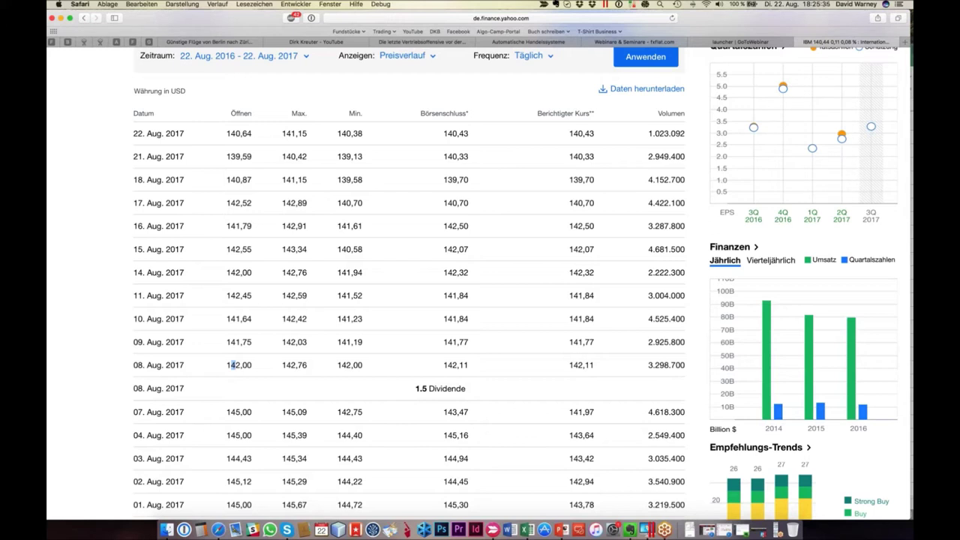
Switch to the candle workbook in Excel and add the column heading "Dividende" in D1
click(562, 530)
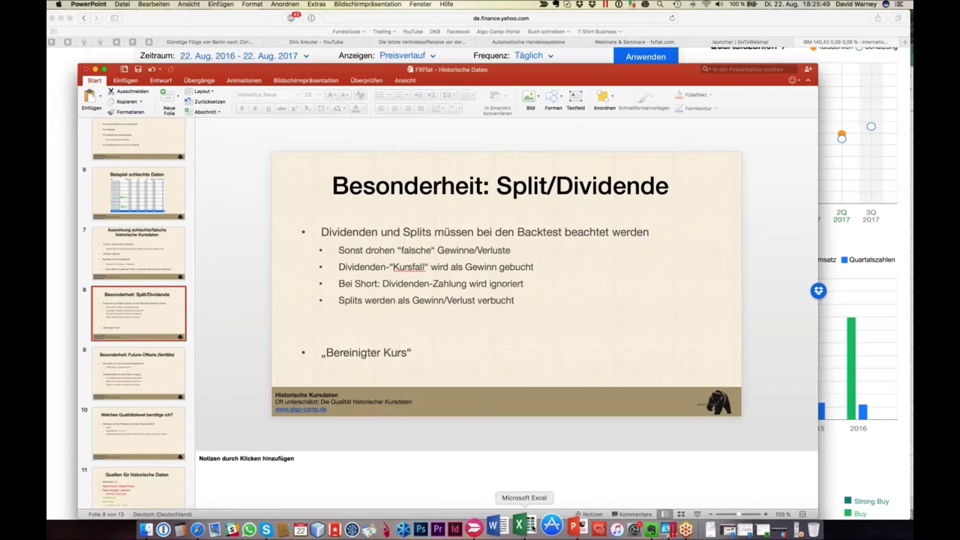
click(525, 527)
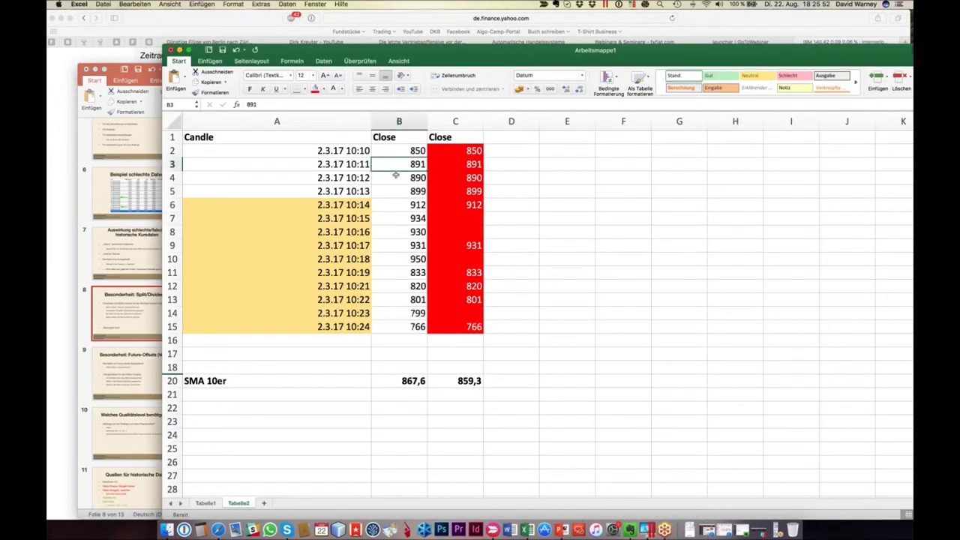
click(411, 245)
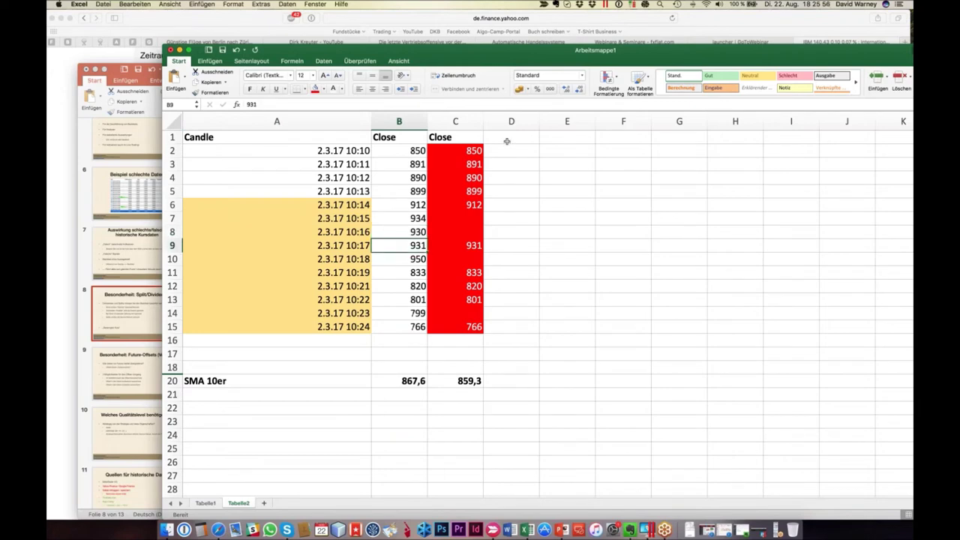
click(508, 142)
text(Dividende)
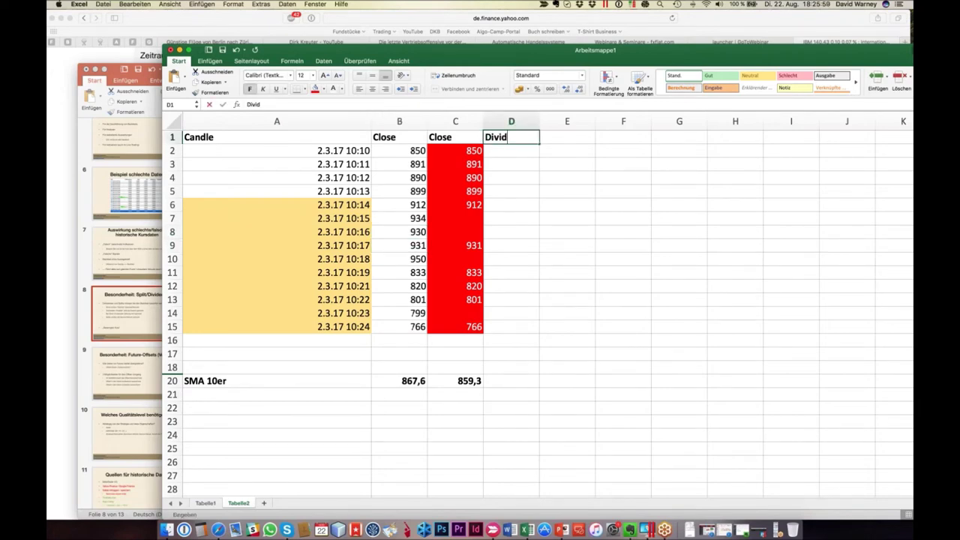
Enter a dividend of 1,50 in D12 for the 10:21 candle and 0,90 in D4 for the 10:12 candle
click(507, 283)
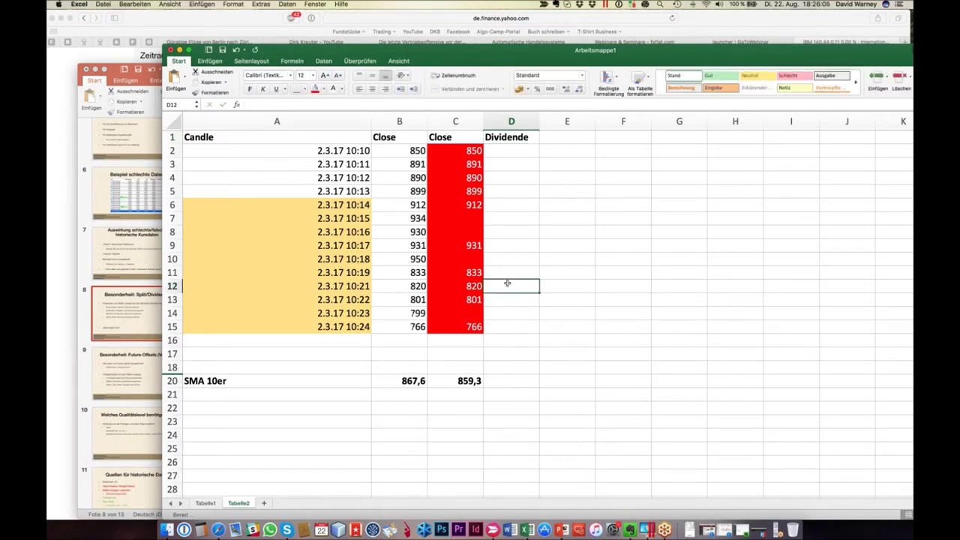
text(1,50)
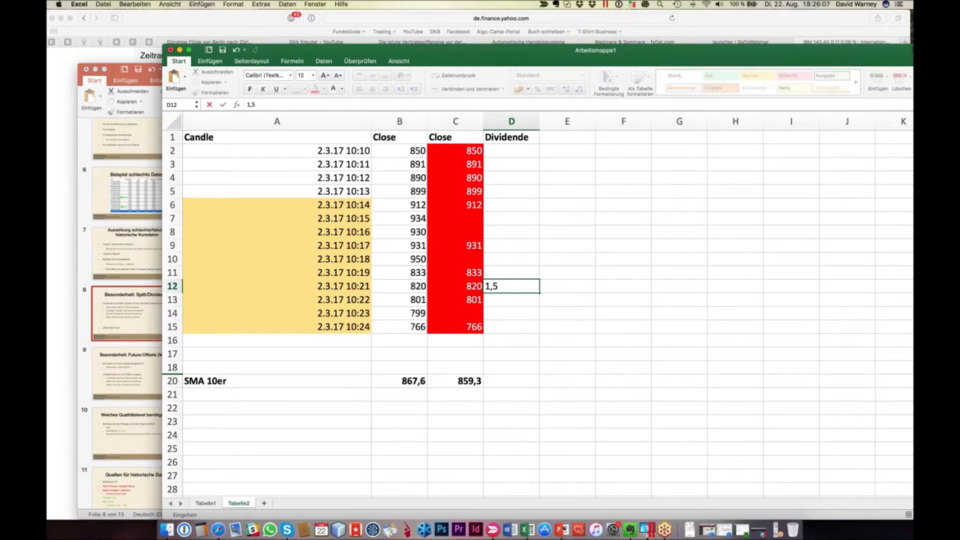
click(491, 179)
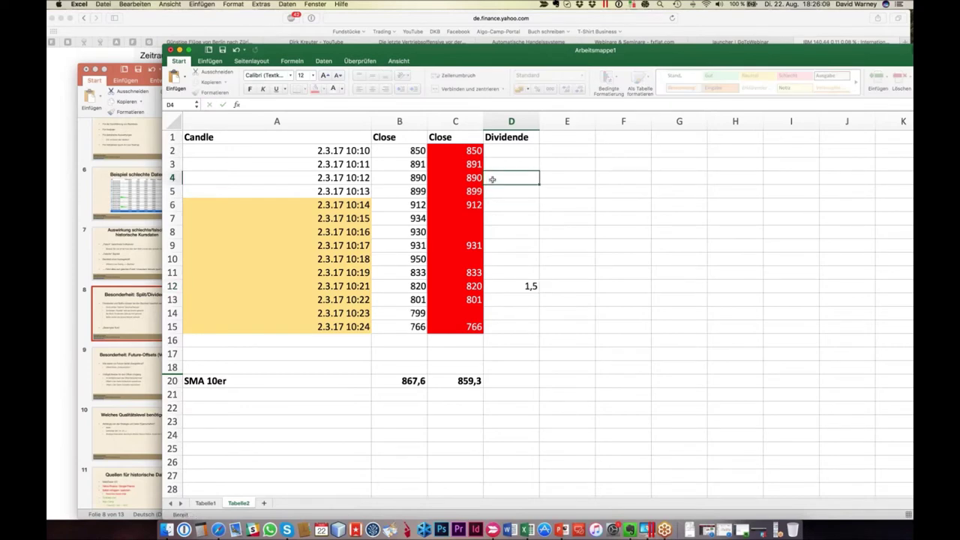
text(0,90)
key(Tab)
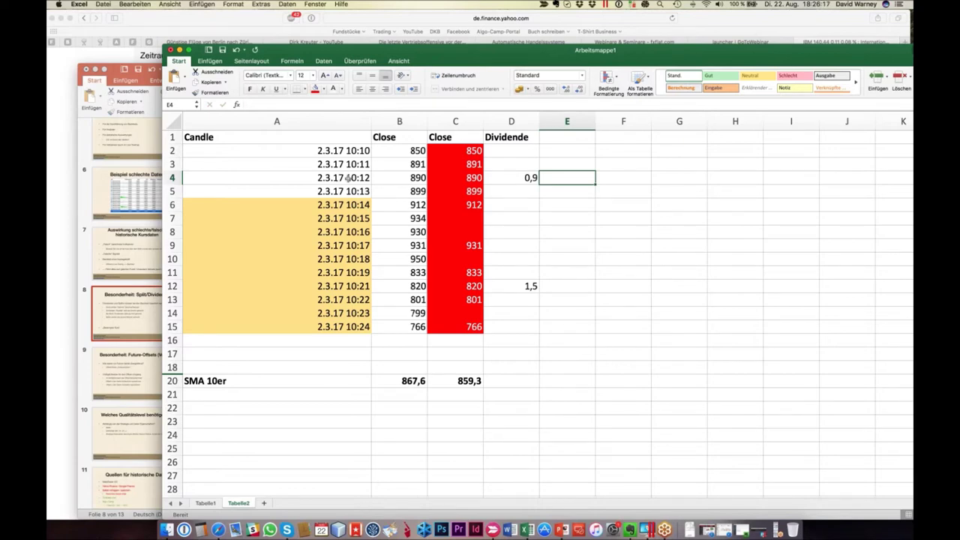
Examine the Close values of the candles before and after the dividend in D4, along with the dividend cell itself
click(390, 164)
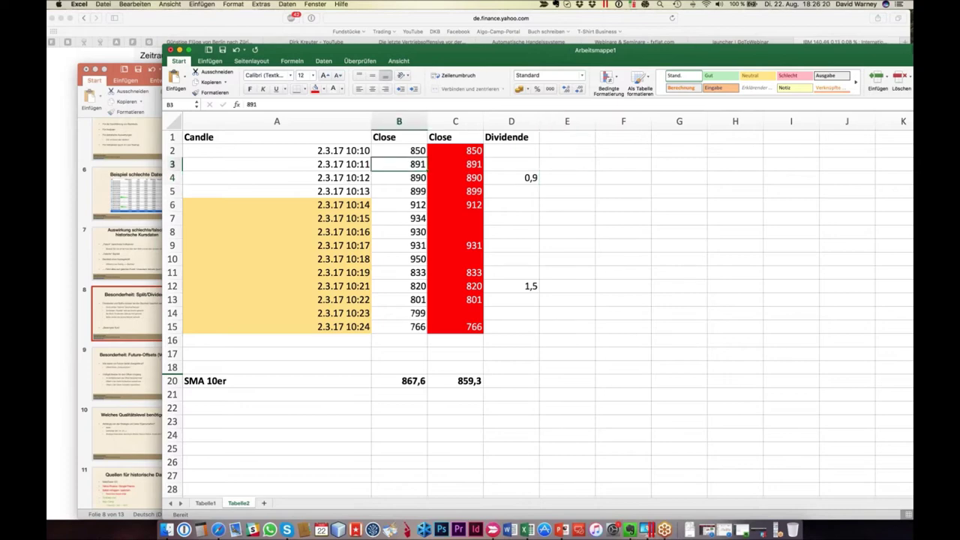
click(395, 233)
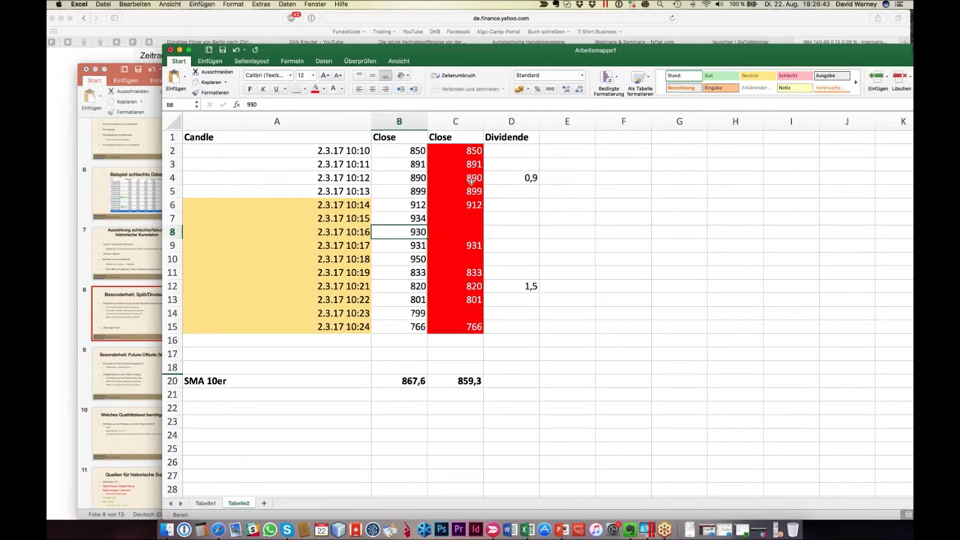
click(417, 165)
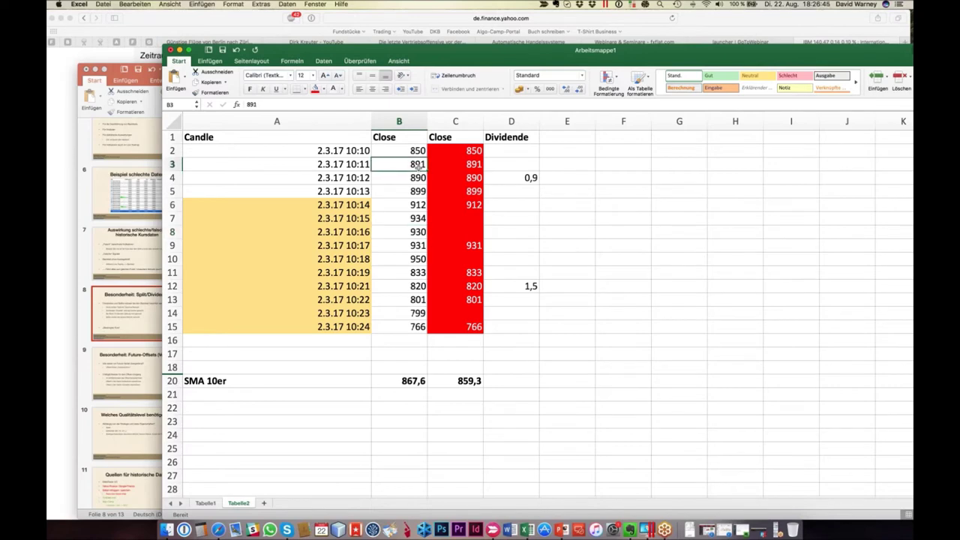
click(395, 193)
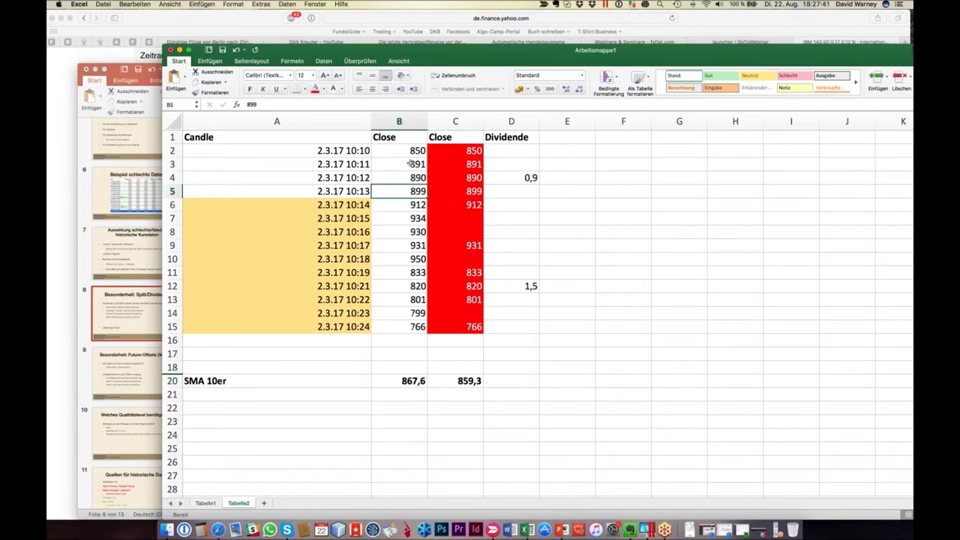
click(411, 164)
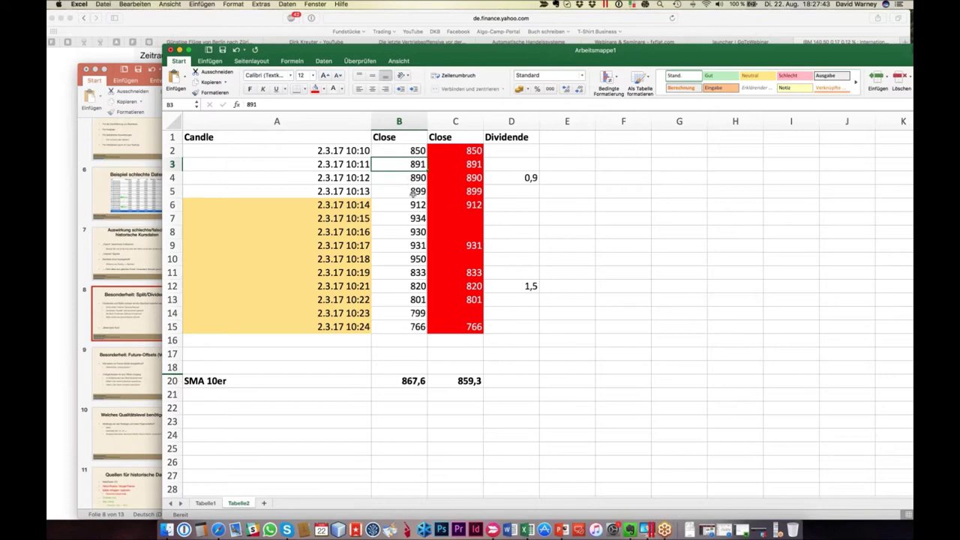
click(413, 193)
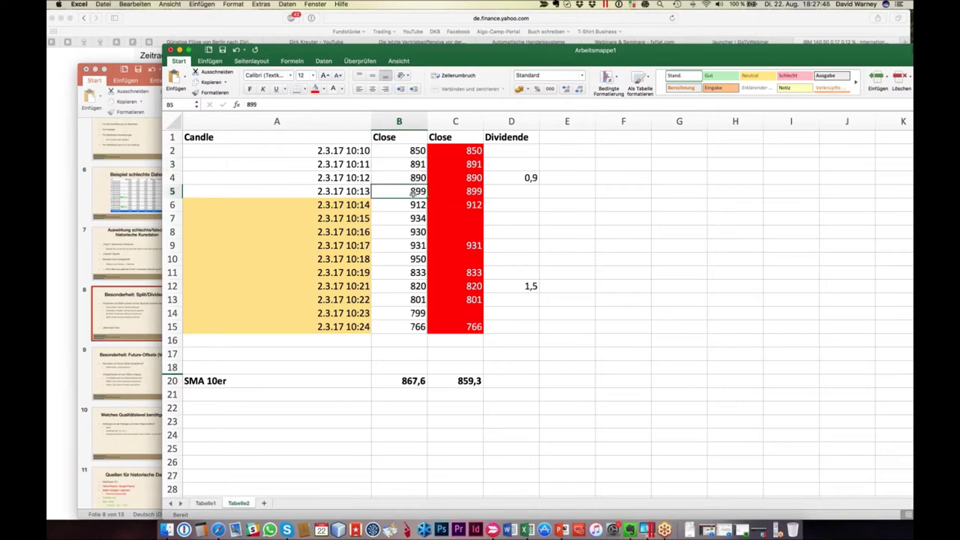
click(524, 175)
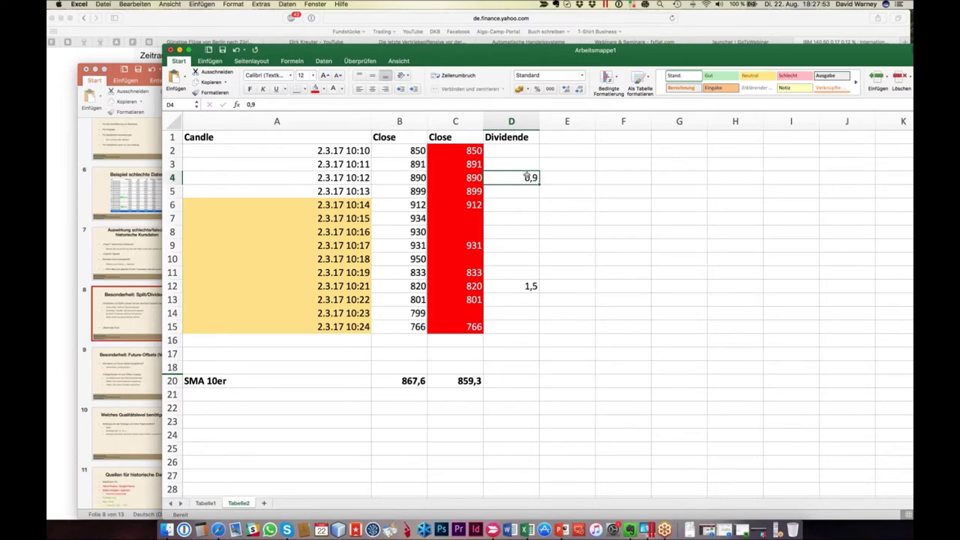
Switch to IBM's price history in Safari and compare Börsenschluss with Berichtigter Kurs around the 08. Aug. 2017 dividend
click(747, 21)
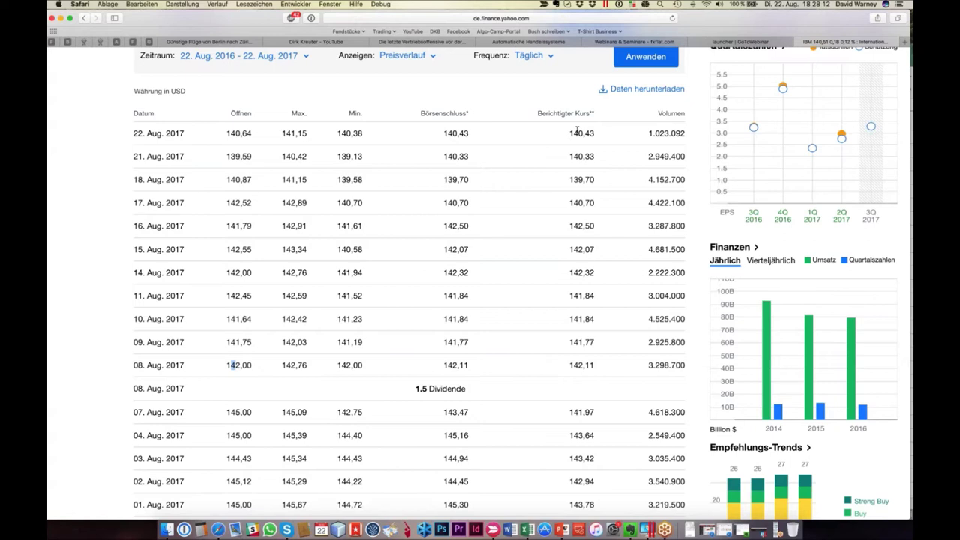
scroll(576, 132, down, 1)
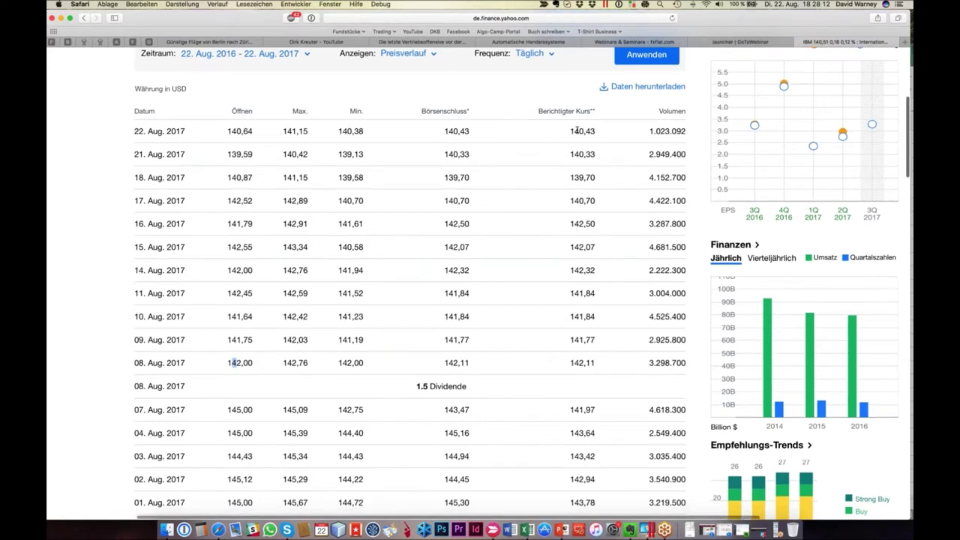
scroll(576, 130, down, 1)
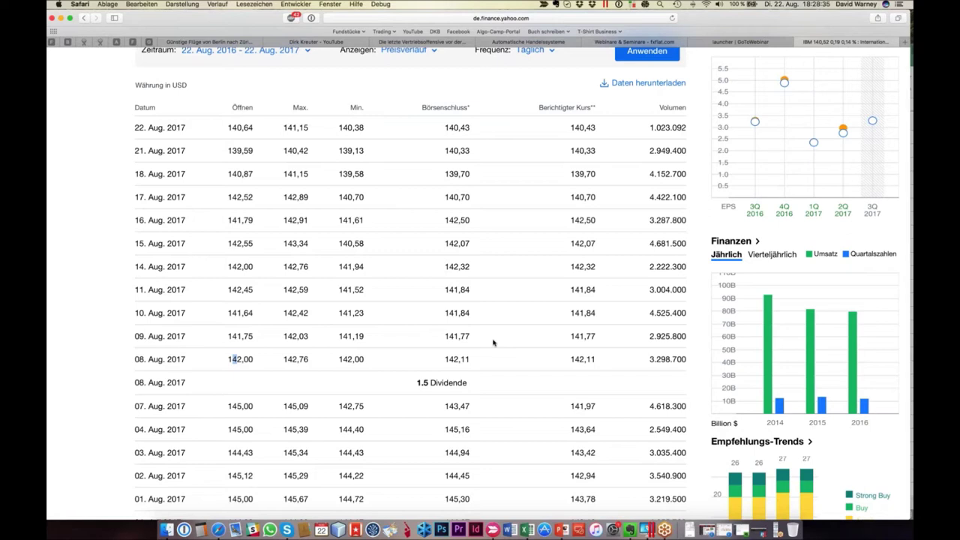
scroll(493, 343, down, 1)
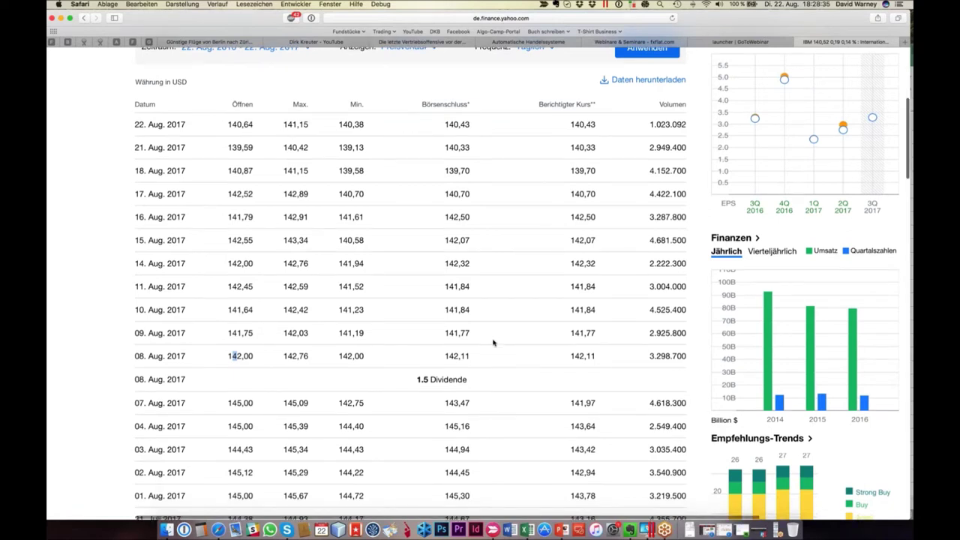
scroll(492, 343, down, 3)
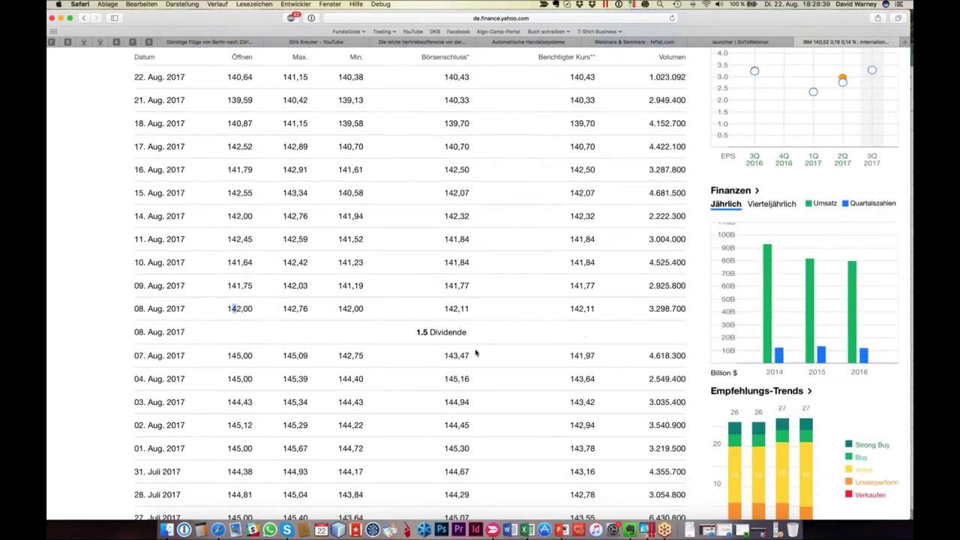
scroll(475, 353, up, 1)
scroll(468, 354, down, 1)
scroll(468, 354, up, 1)
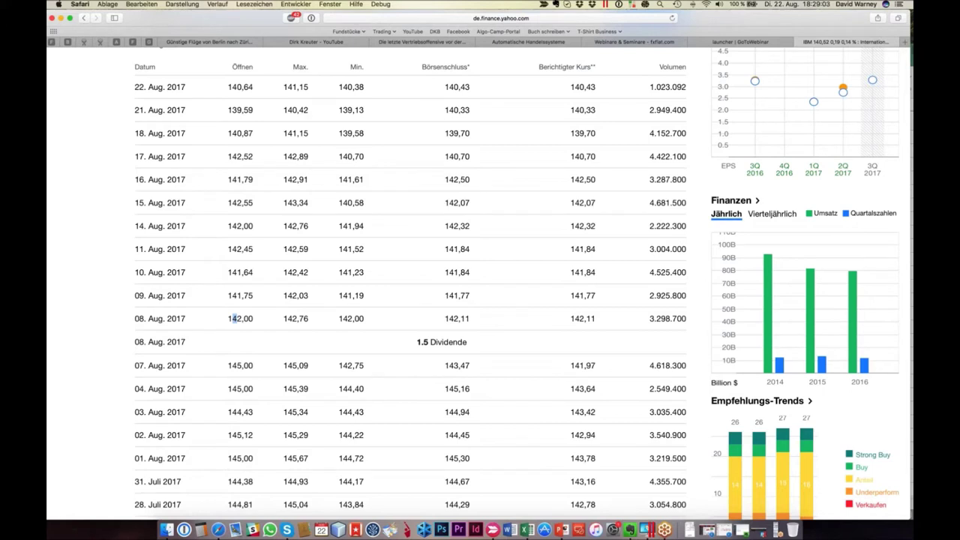
Check the candle workbook briefly, then compare Börsenschluss with Berichtigter Kurs in IBM's oldest August 2016 entries and read the footnotes
click(527, 526)
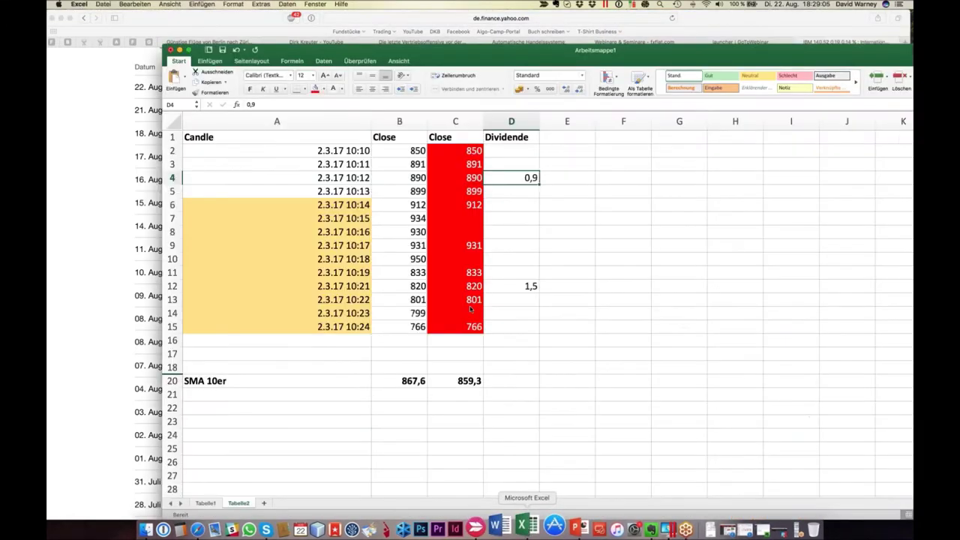
click(106, 171)
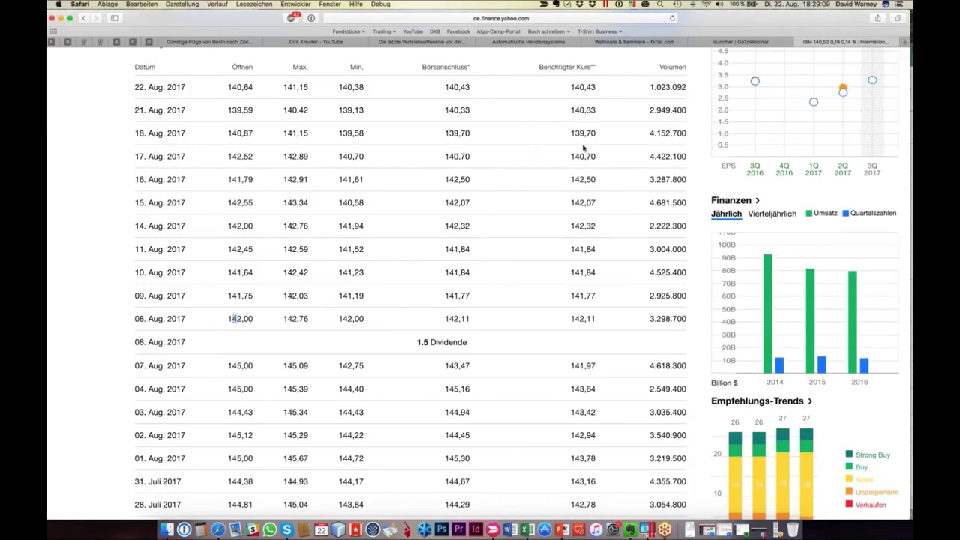
scroll(583, 148, down, 2)
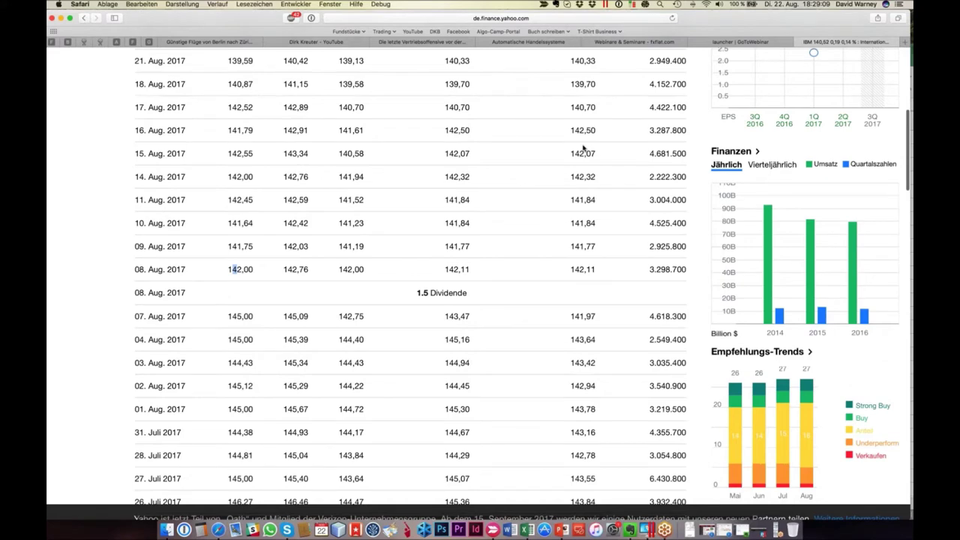
scroll(584, 148, down, 10)
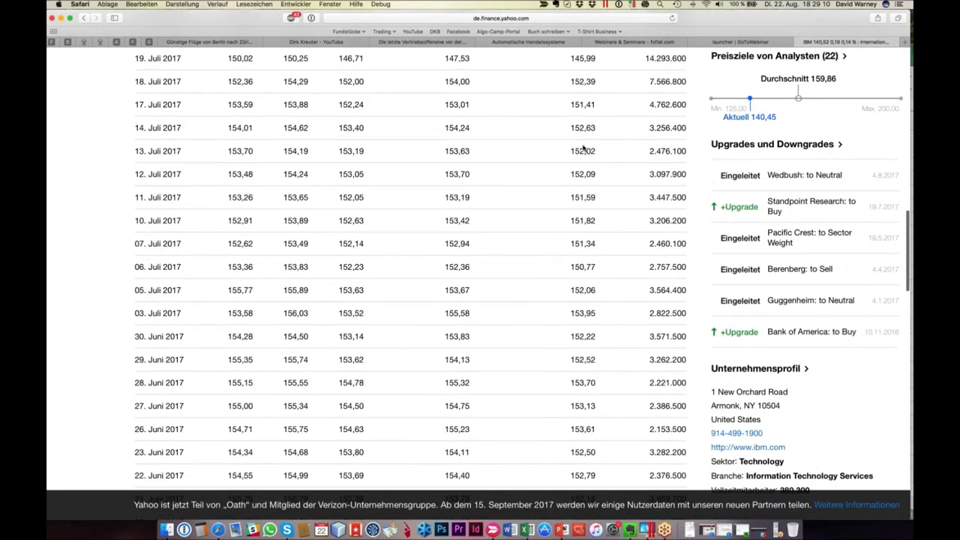
scroll(583, 147, down, 20)
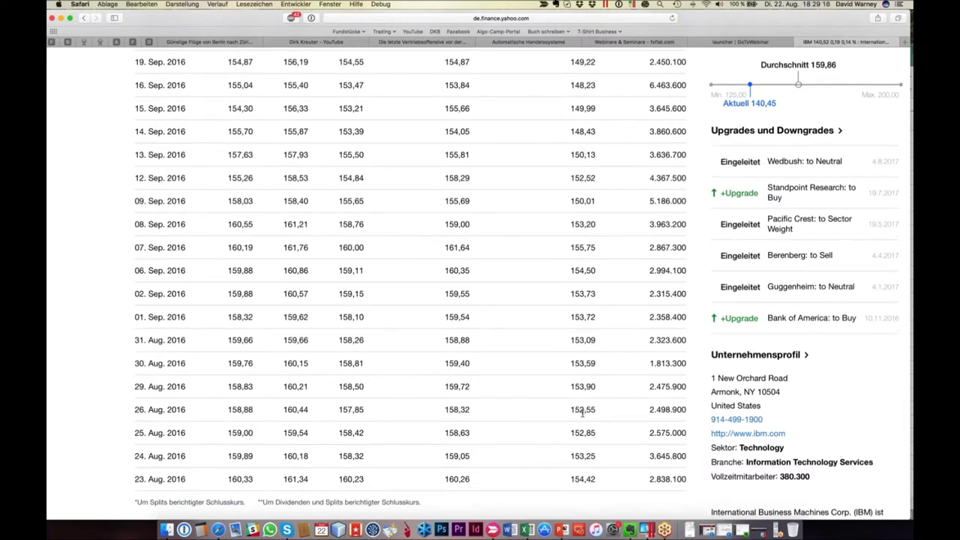
scroll(448, 422, down, 2)
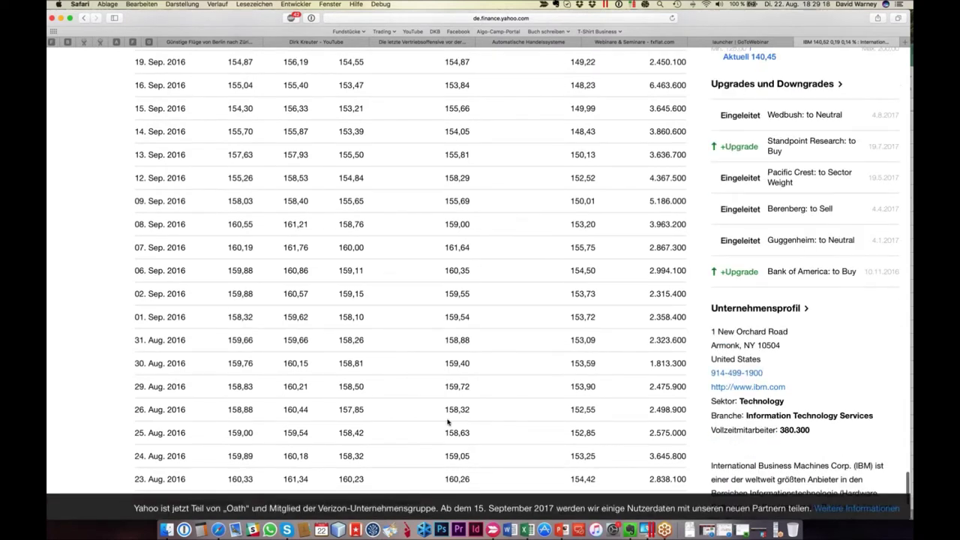
scroll(448, 422, down, 1)
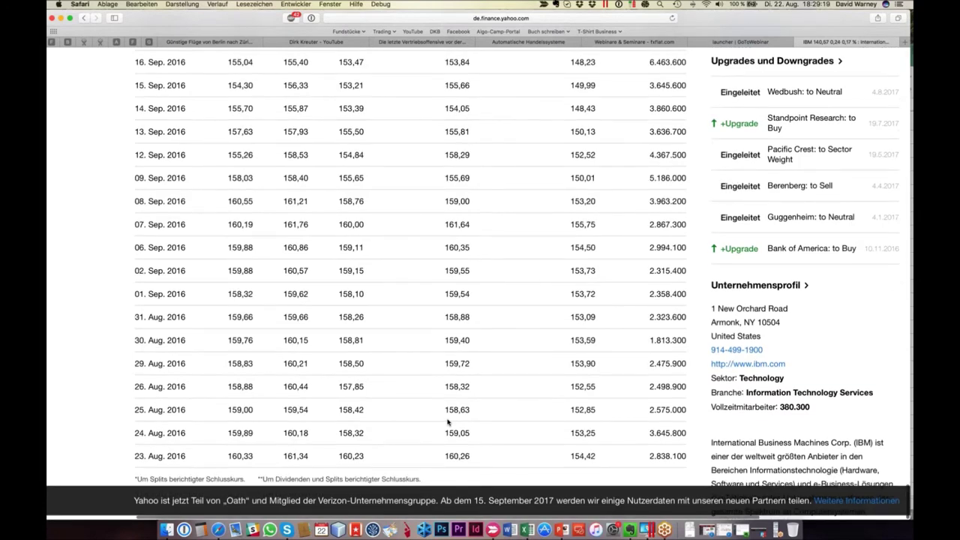
scroll(448, 422, up, 1)
scroll(448, 422, up, 1)
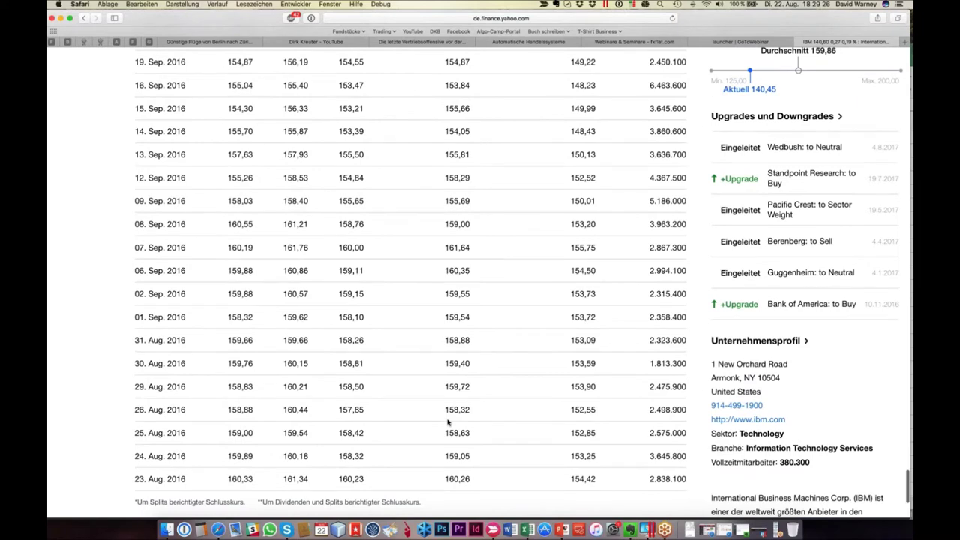
scroll(448, 423, down, 1)
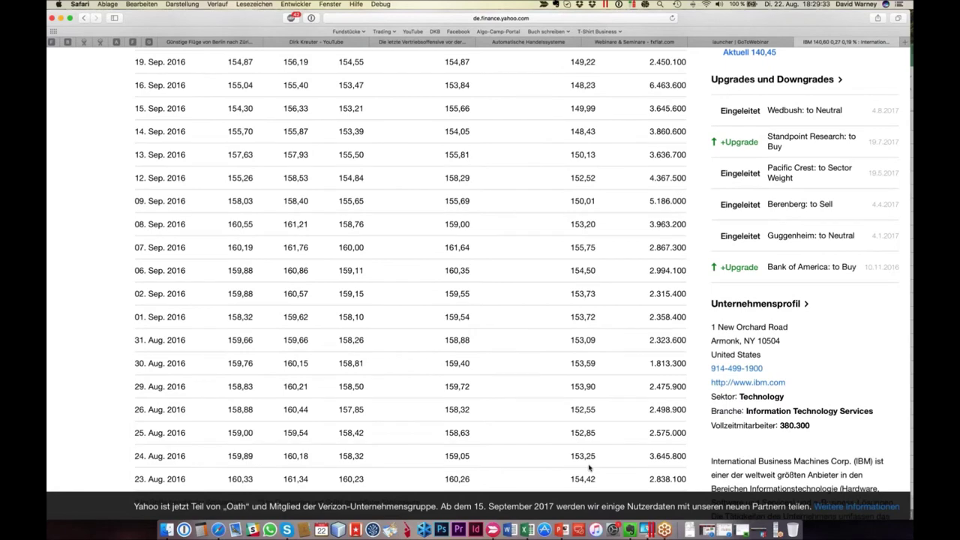
scroll(589, 468, down, 1)
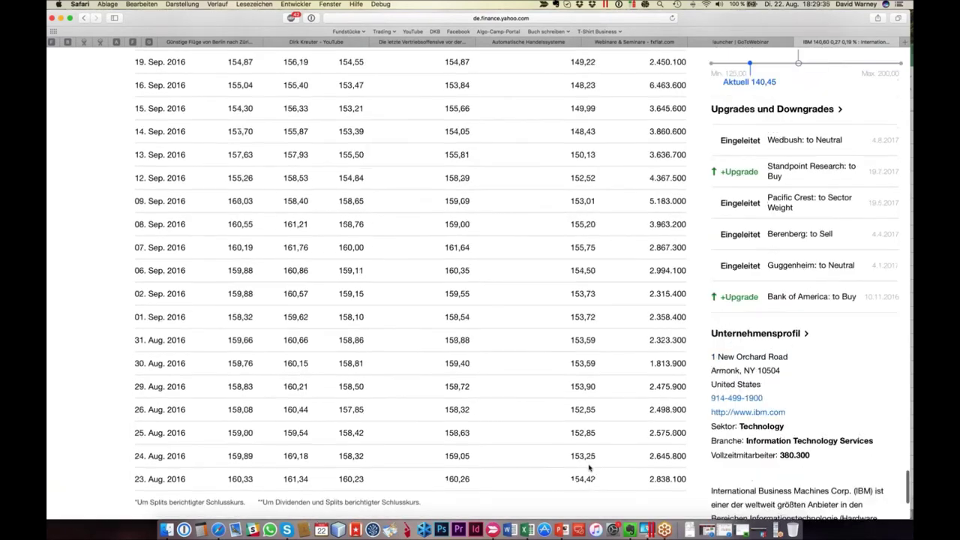
scroll(588, 467, up, 1)
Return to the start of IBM's historical data page, glancing at the Split/Dividende slide in PowerPoint before switching back to Safari
scroll(589, 468, up, 10)
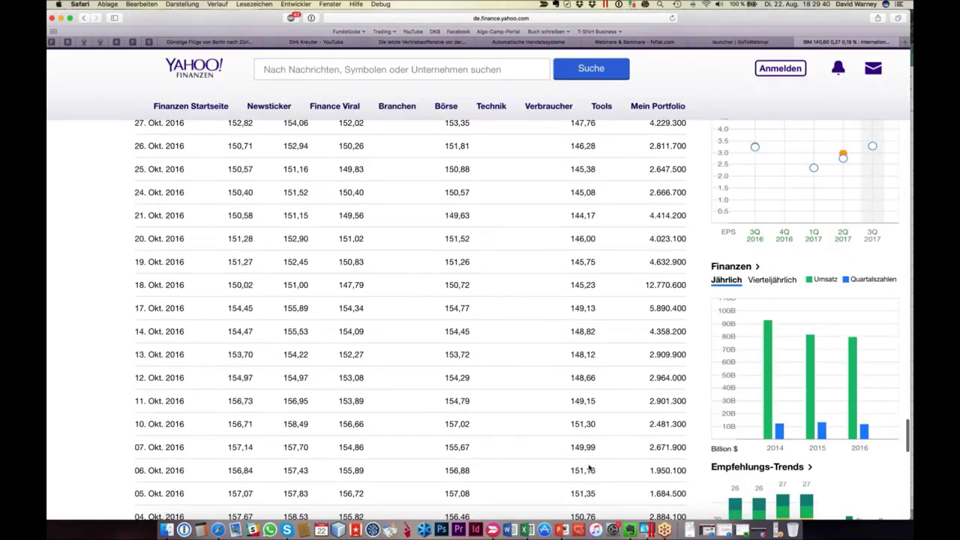
scroll(588, 467, up, 15)
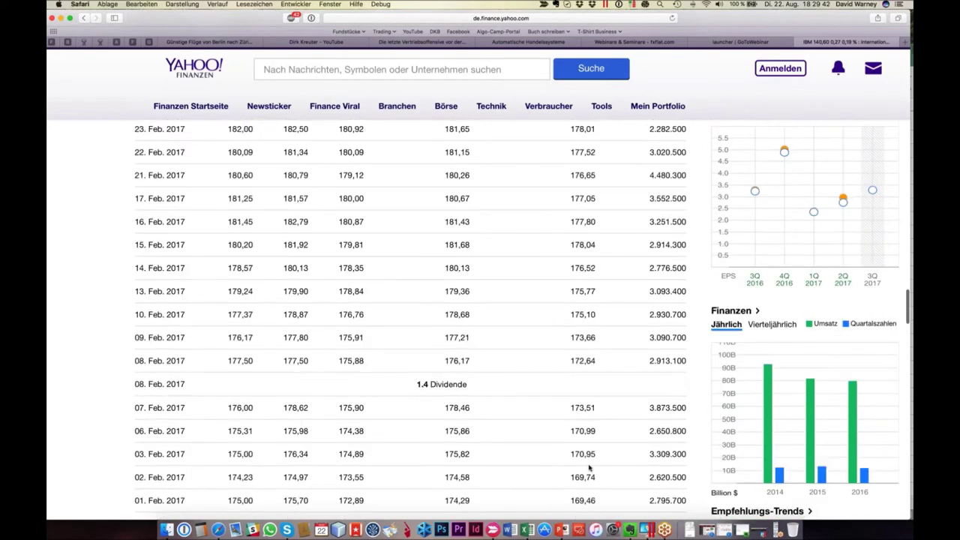
scroll(589, 468, up, 20)
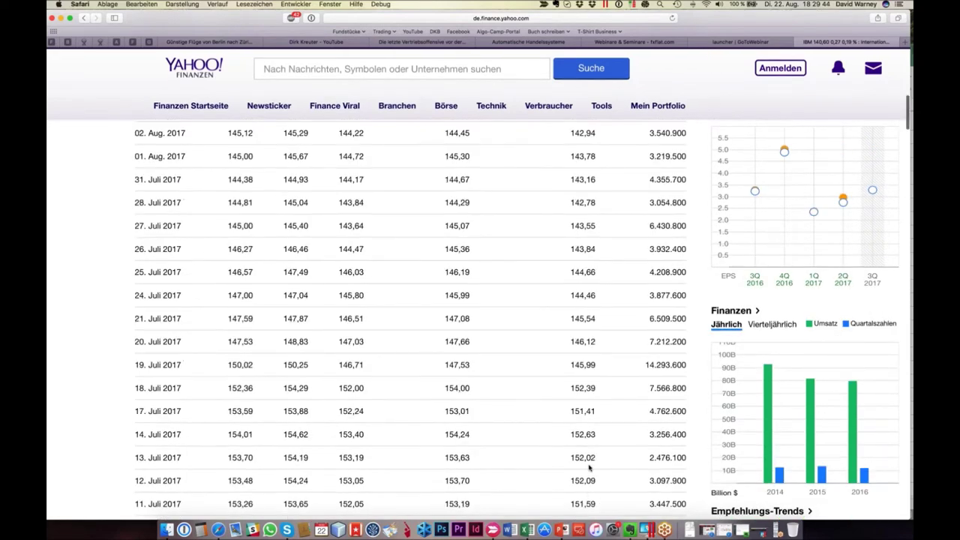
scroll(589, 467, up, 10)
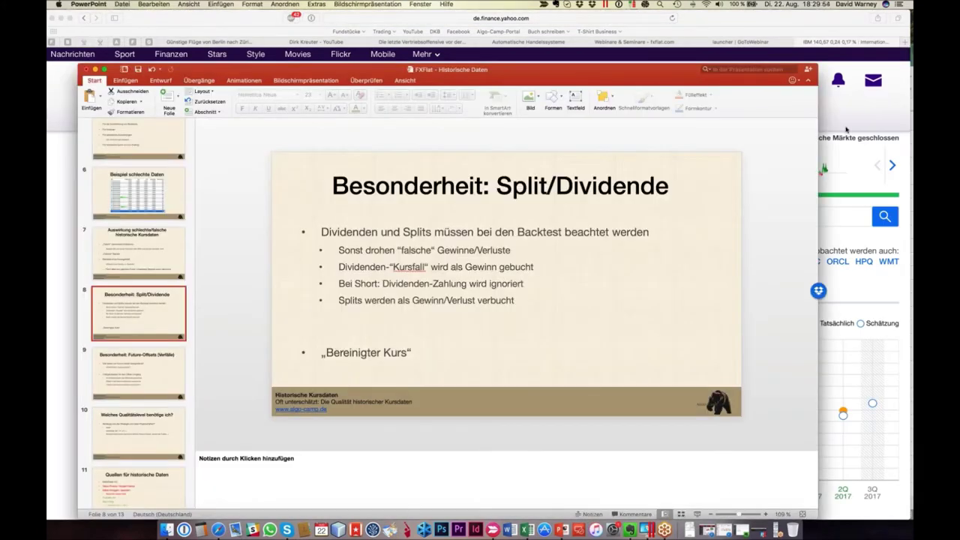
click(846, 130)
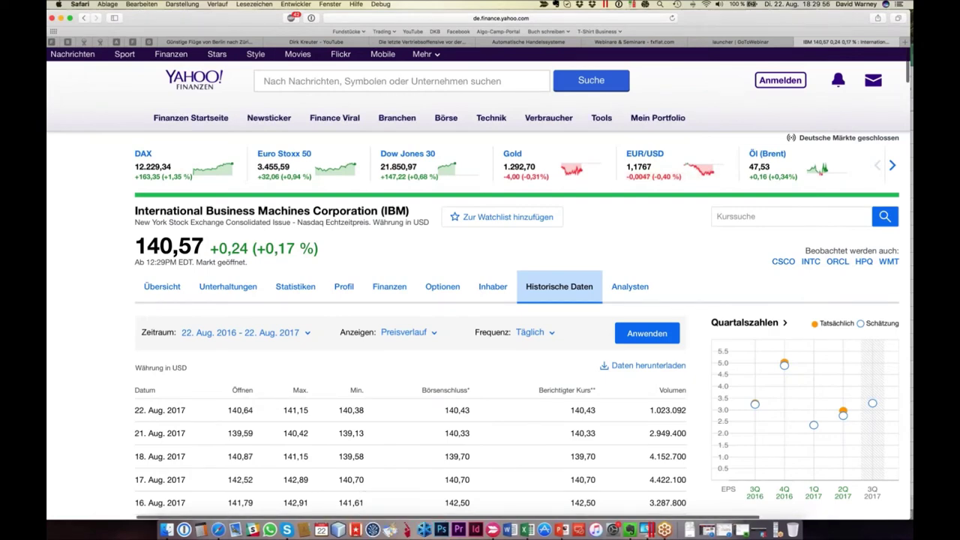
Reduce the page zoom and look through IBM's price history for the dividend entry of 08. Mai 2017
scroll(232, 490, down, 4)
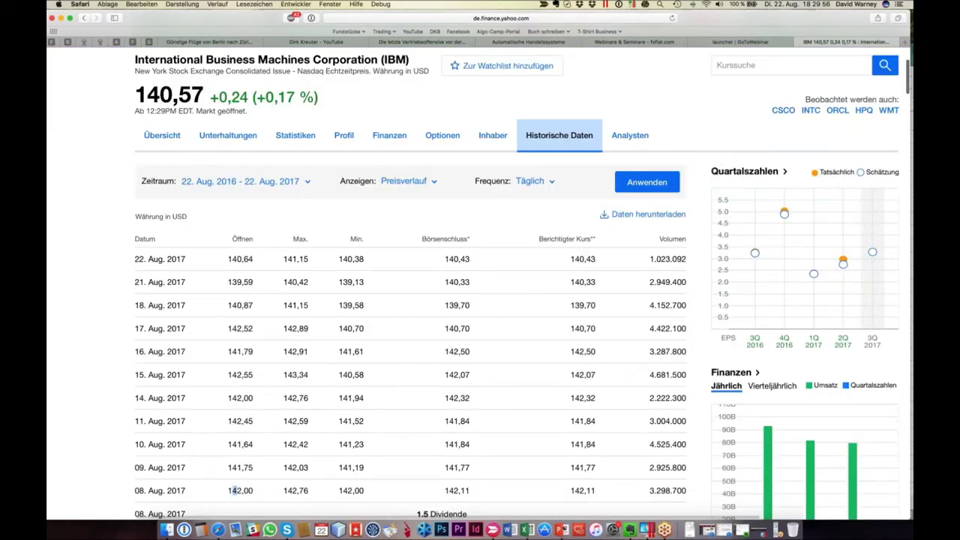
key(super+minus)
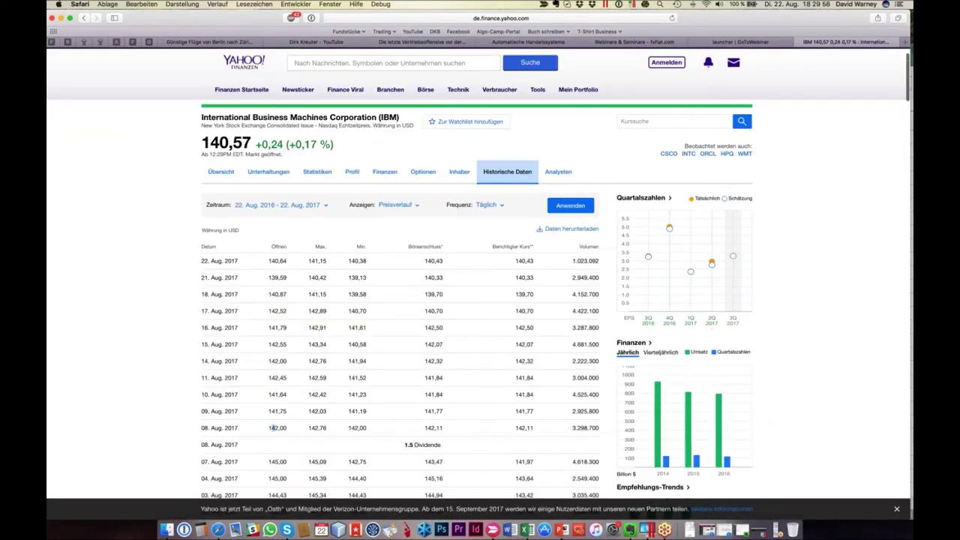
scroll(480, 300, down, 3)
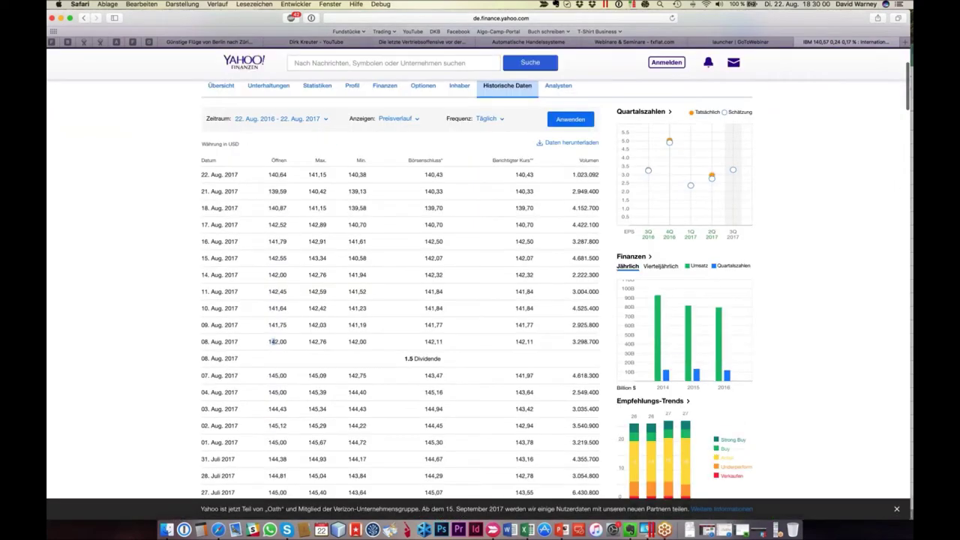
scroll(399, 300, down, 4)
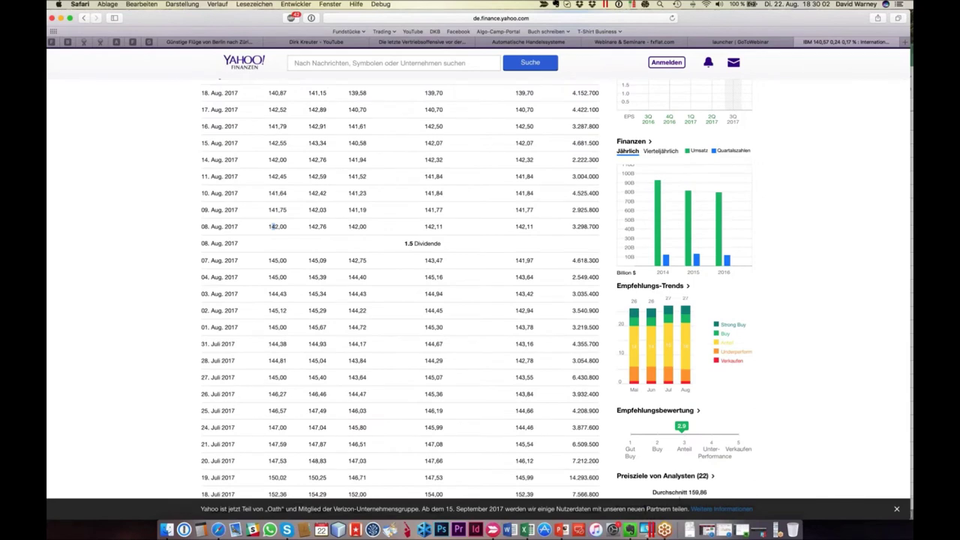
scroll(480, 300, down, 2)
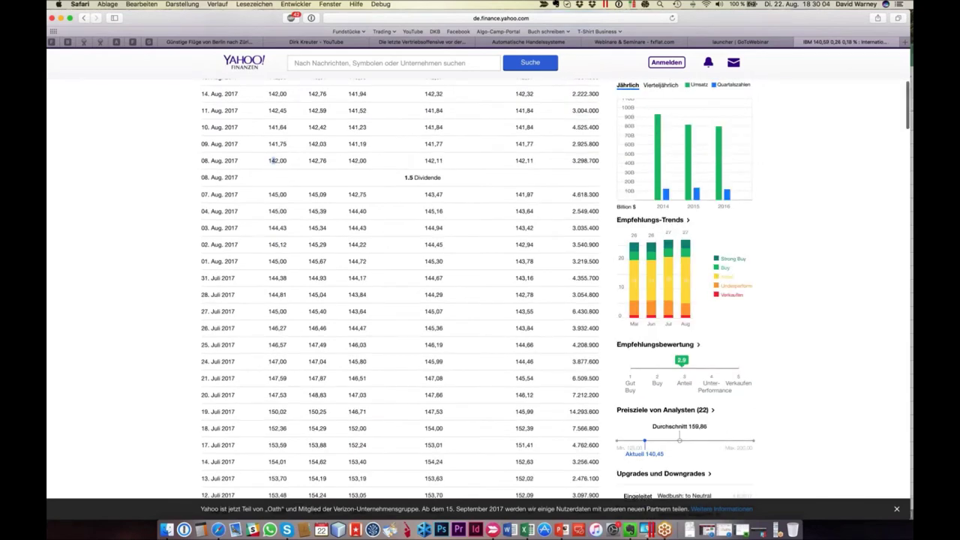
scroll(450, 381, down, 20)
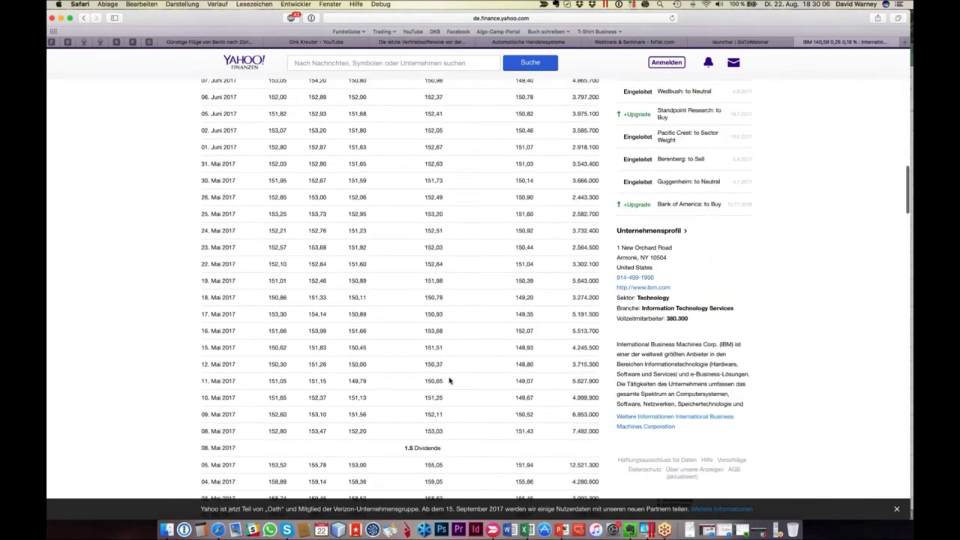
scroll(449, 381, down, 4)
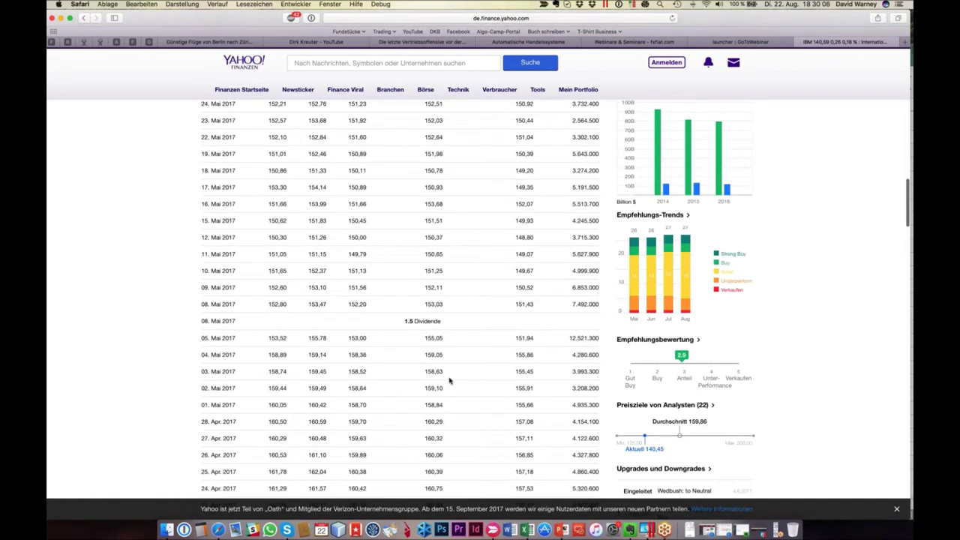
Look through IBM's older price history back to September 2016 for dividend entries, then return to the newest August 2017 rows
scroll(449, 381, up, 1)
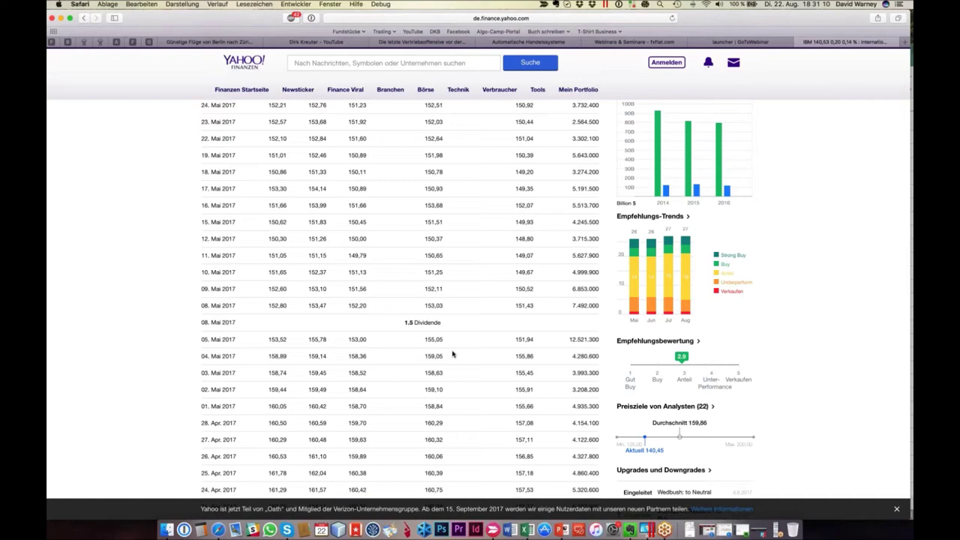
scroll(452, 353, down, 10)
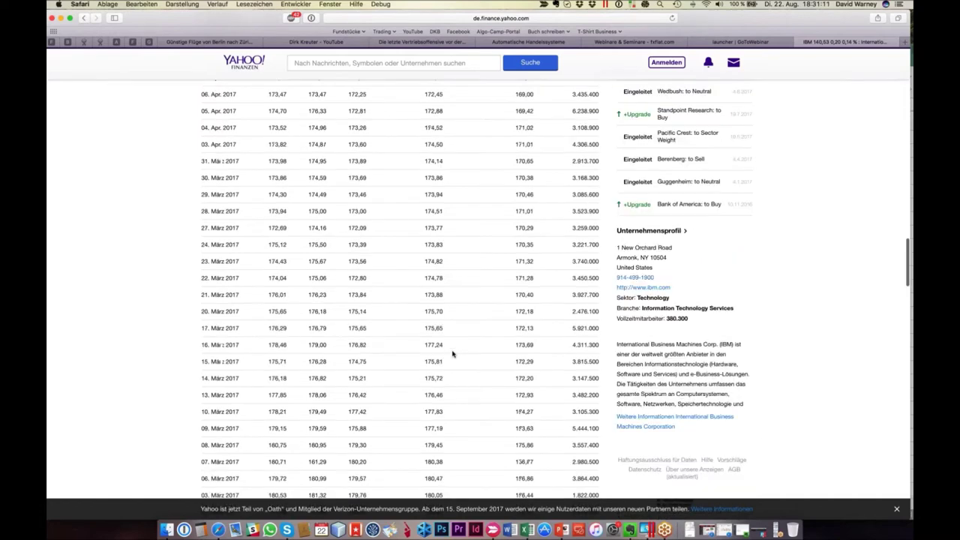
scroll(452, 354, down, 10)
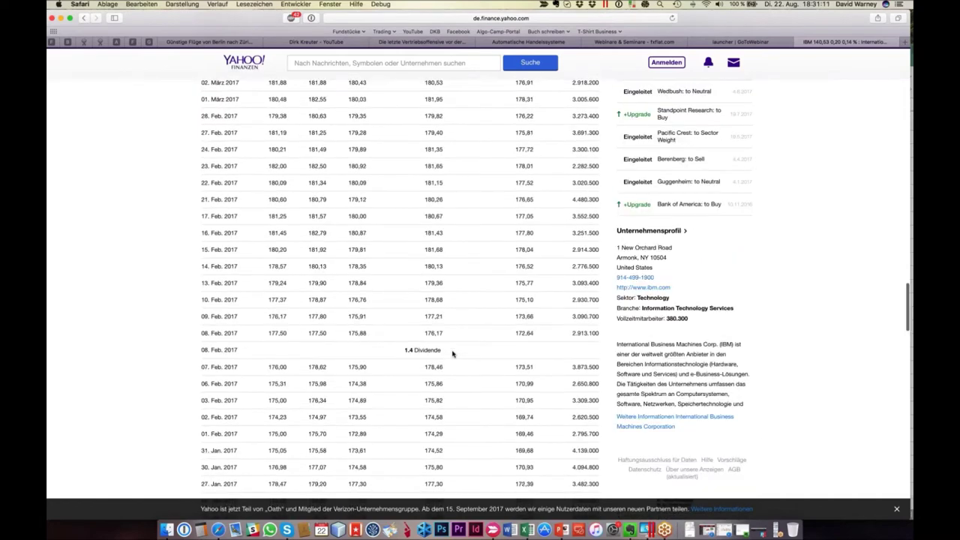
scroll(452, 353, down, 15)
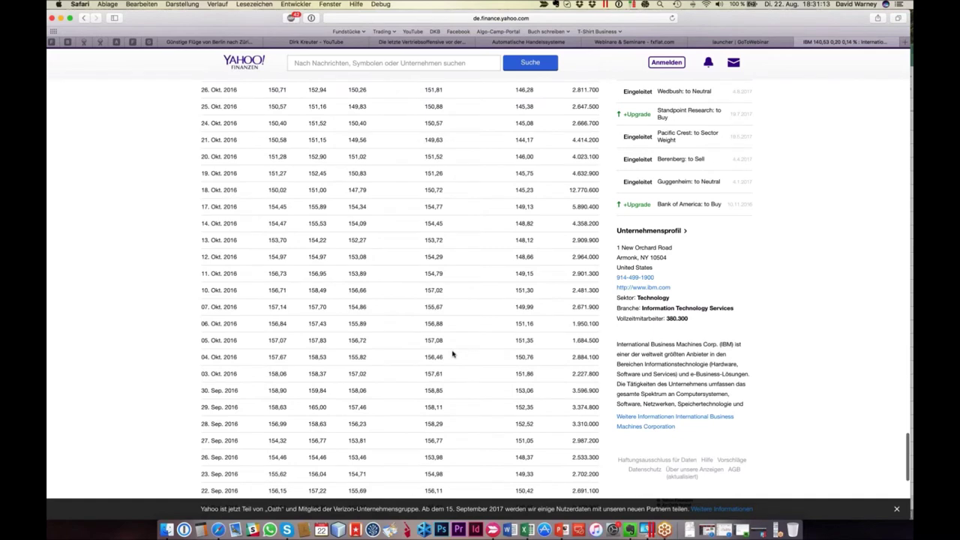
scroll(452, 353, up, 8)
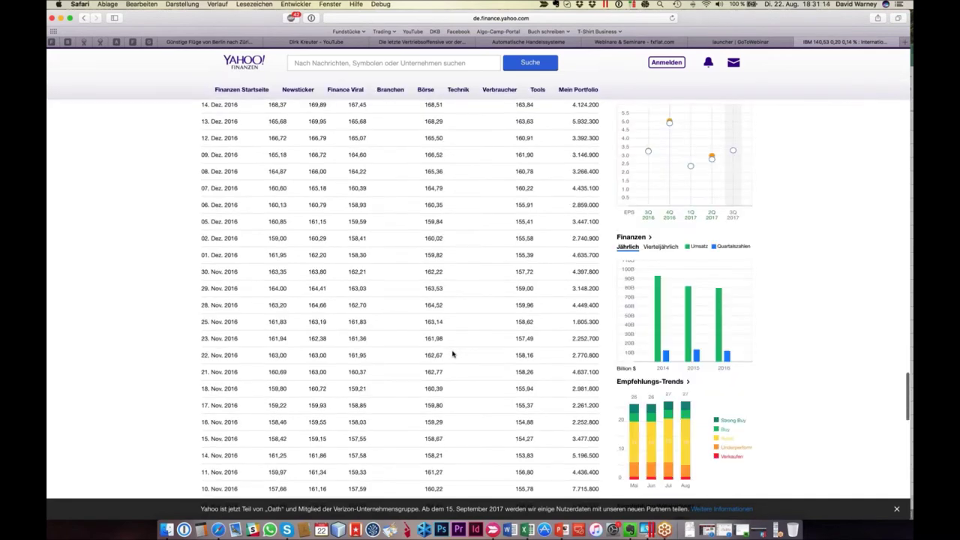
scroll(452, 354, up, 20)
scroll(452, 353, up, 15)
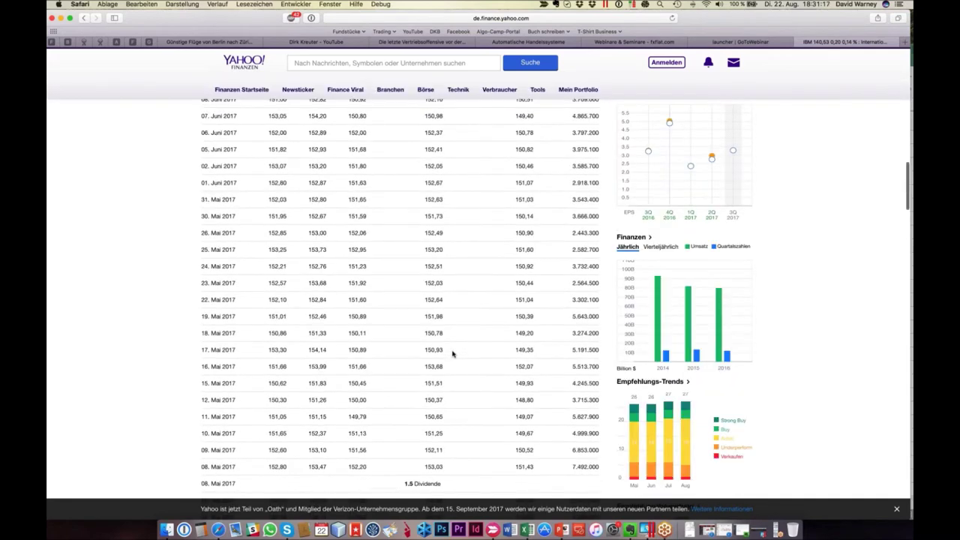
scroll(453, 353, up, 5)
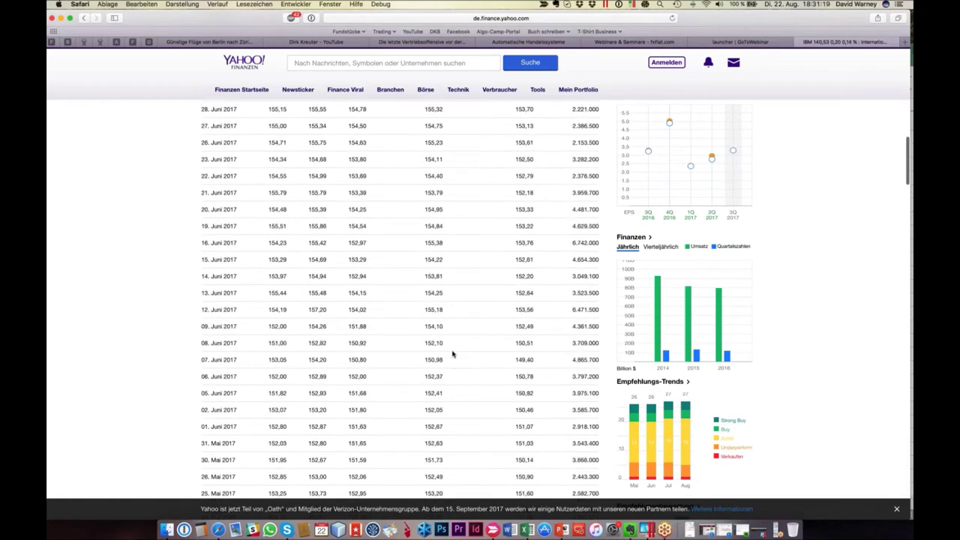
scroll(452, 354, up, 6)
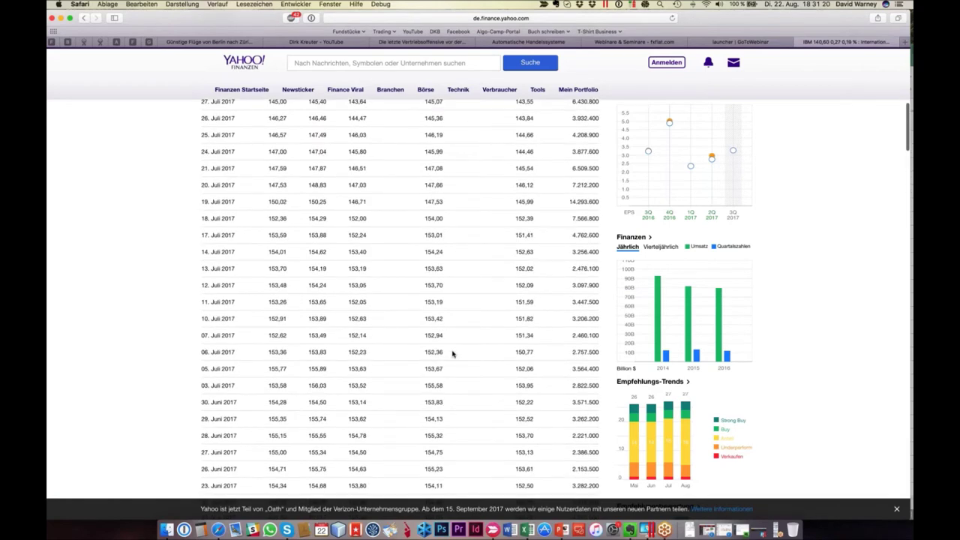
scroll(453, 354, up, 8)
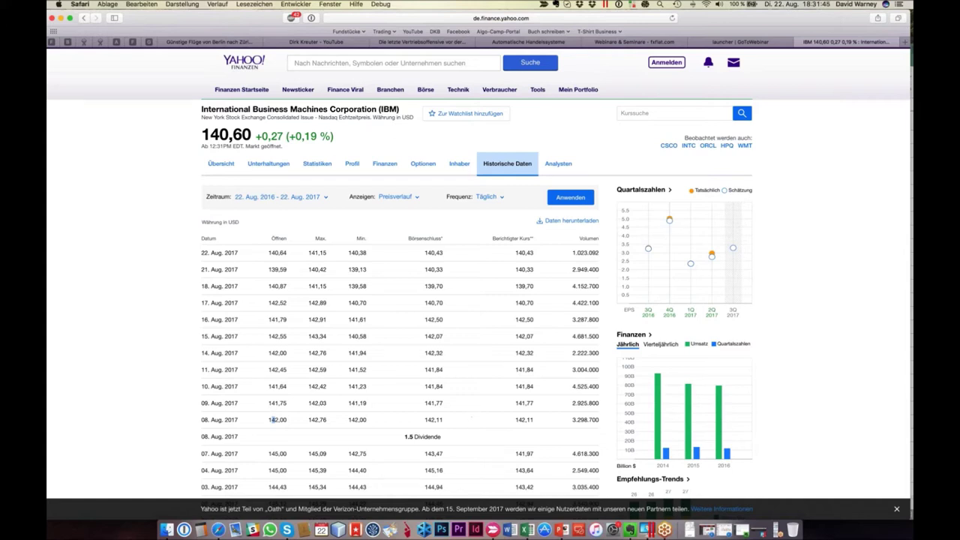
Switch to PowerPoint to review the Split/Dividende slide's points on backtests, then return to IBM's price history in Safari
click(569, 523)
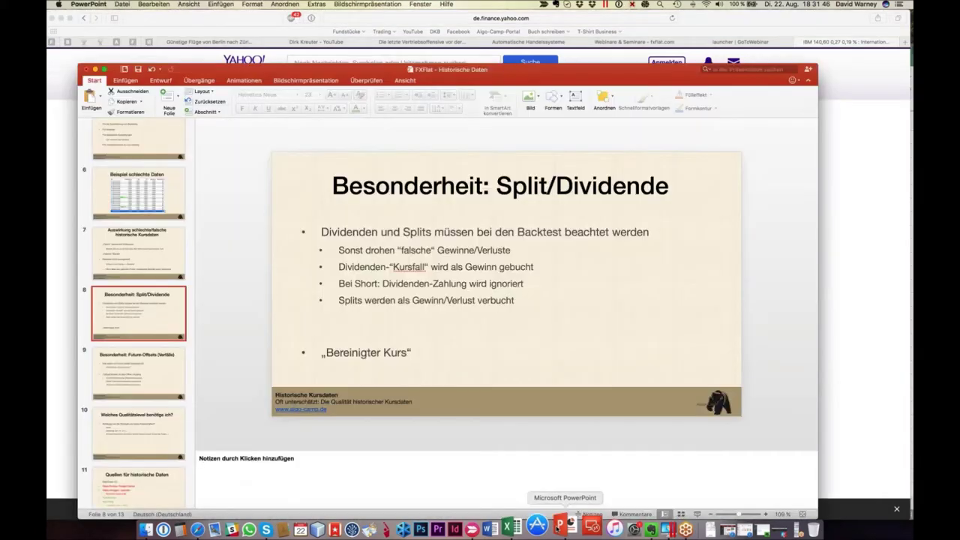
click(348, 252)
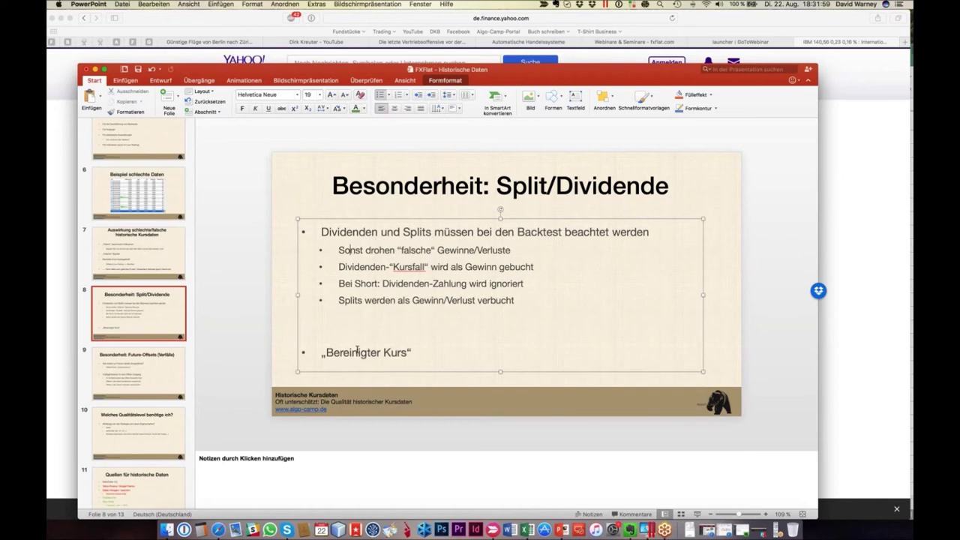
click(861, 418)
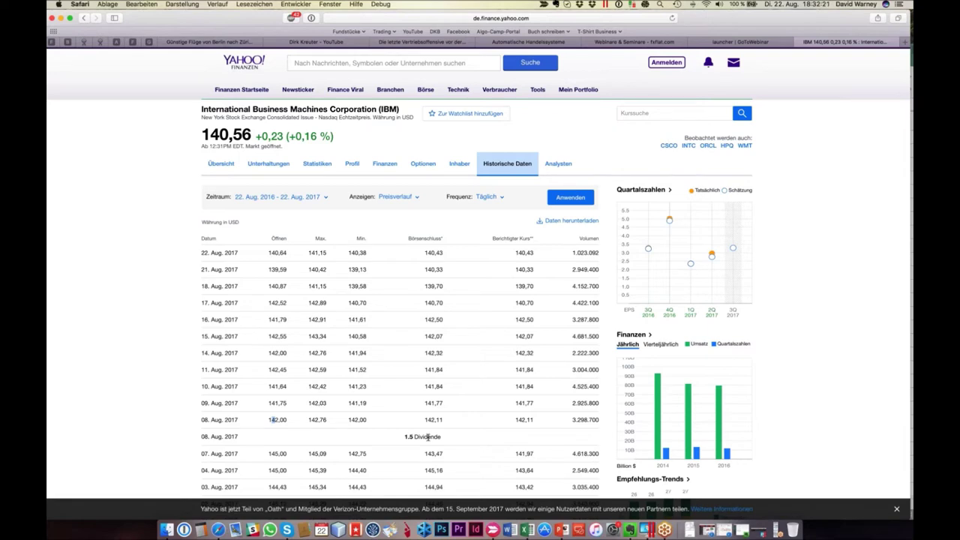
Switch to the Excel candle workbook to examine the Dividende column beside the closing prices, then go back to Safari
click(525, 530)
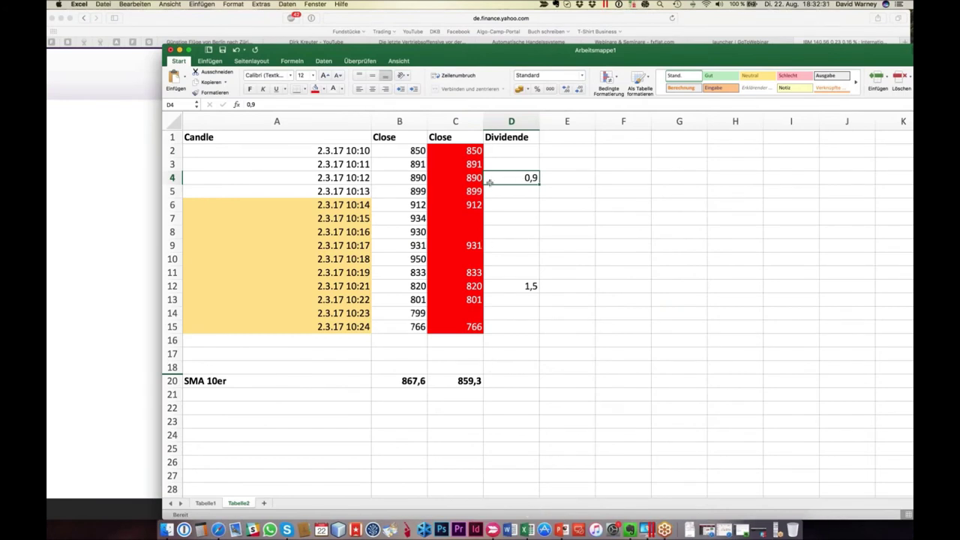
click(579, 145)
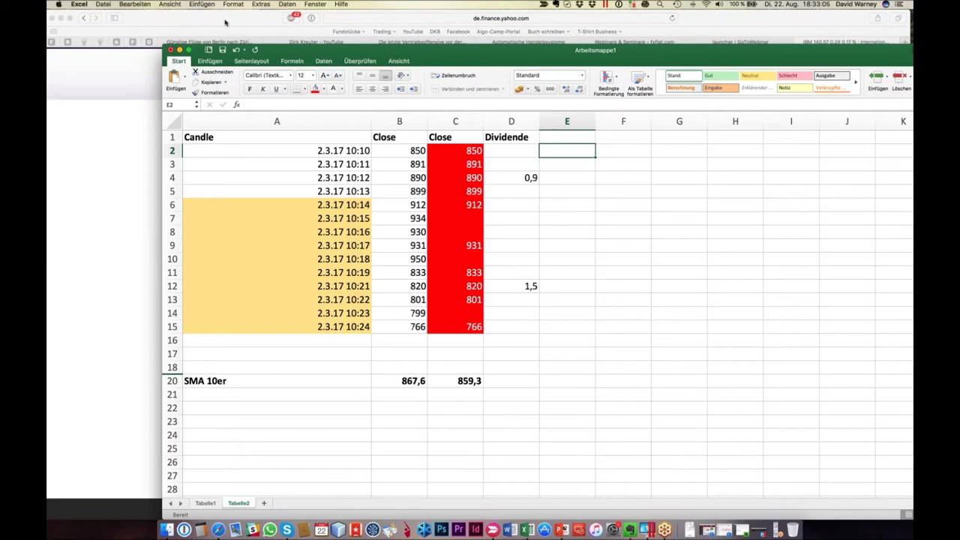
click(224, 22)
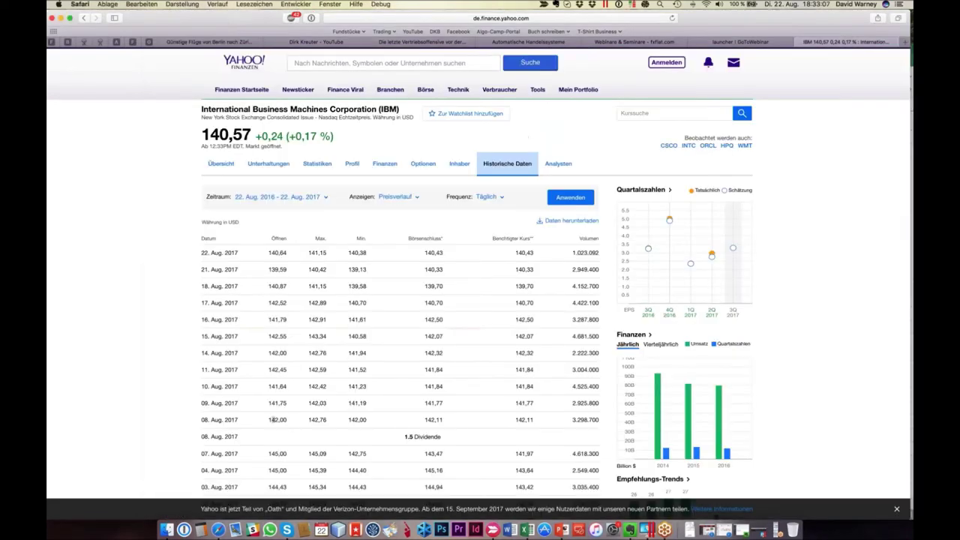
Switch to PowerPoint and start the slide show from the current Split/Dividende slide
key(super+Tab)
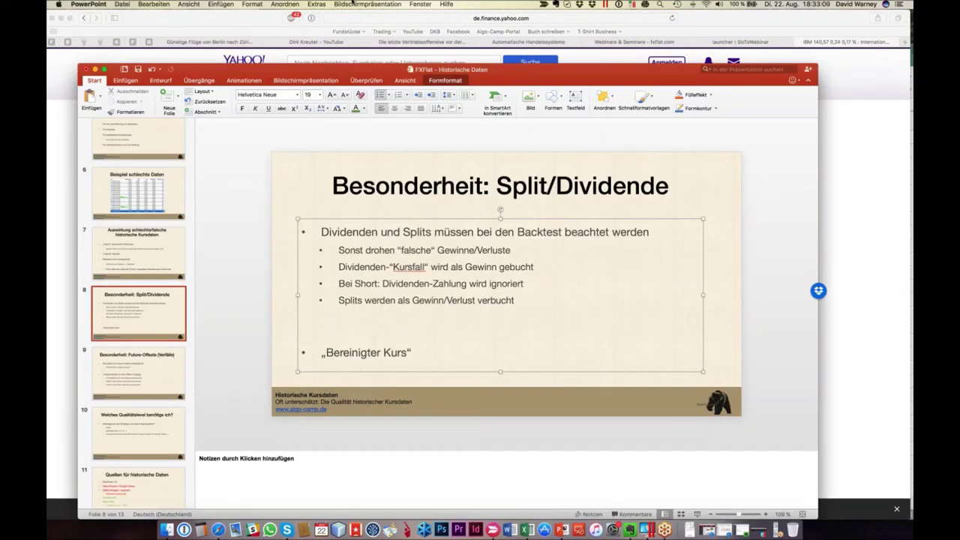
click(368, 3)
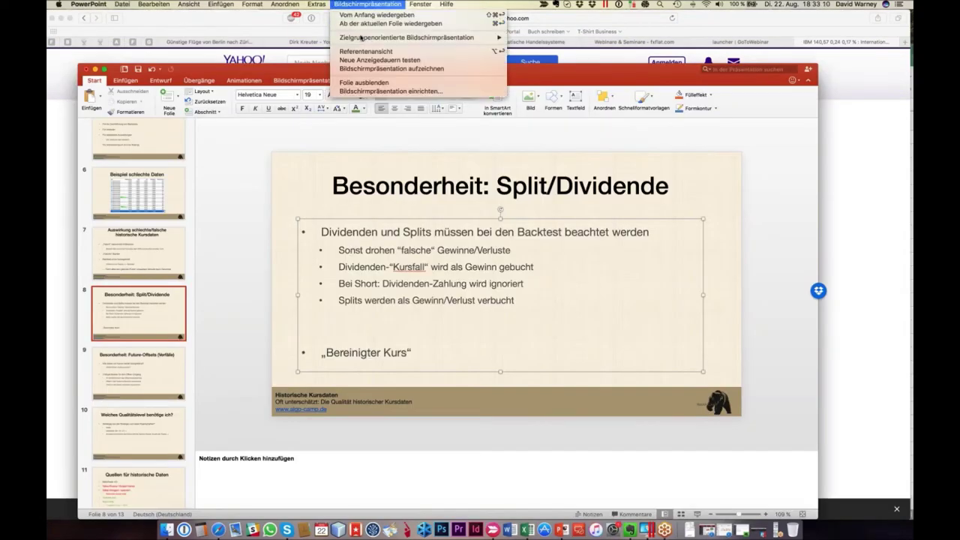
click(390, 24)
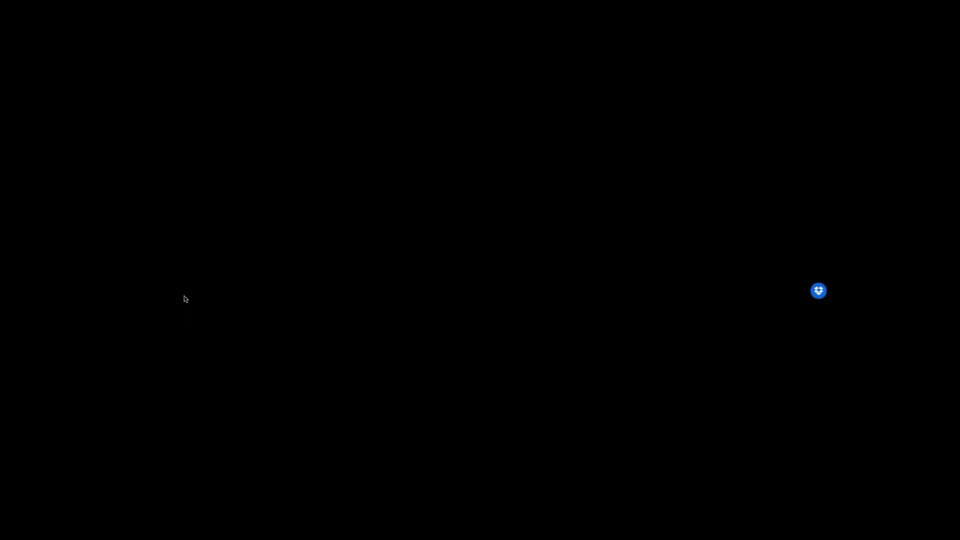